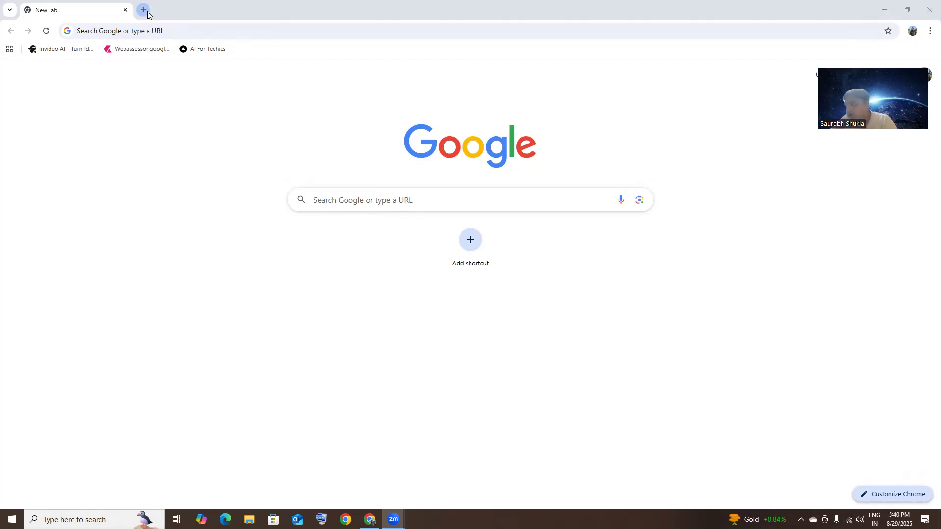
Step: Search Google for 'azure account creation' and open the Azure free account page result
left_click(420, 198)
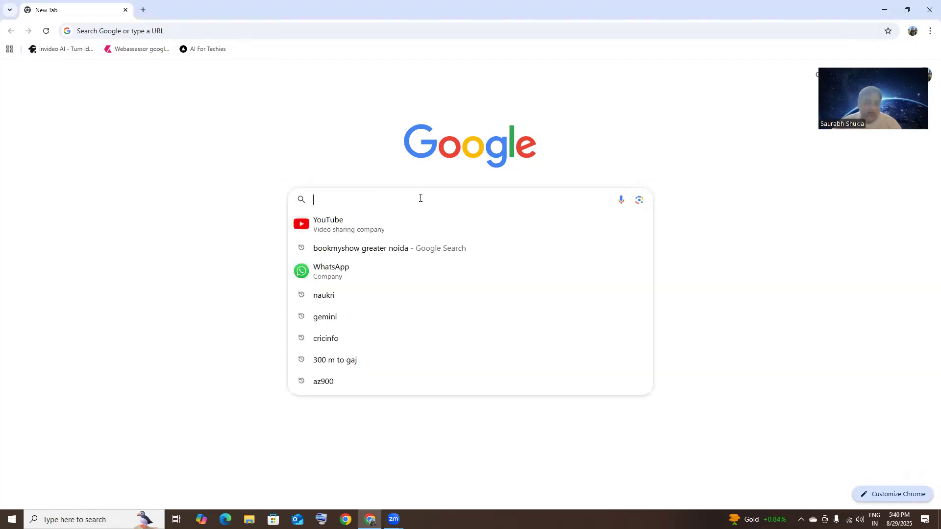
type("azure account")
key("Right")
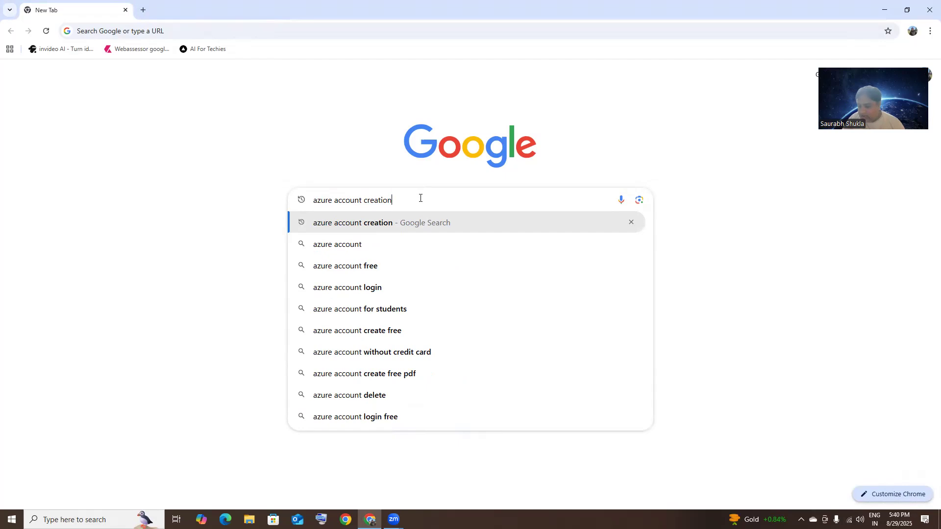
key("Return")
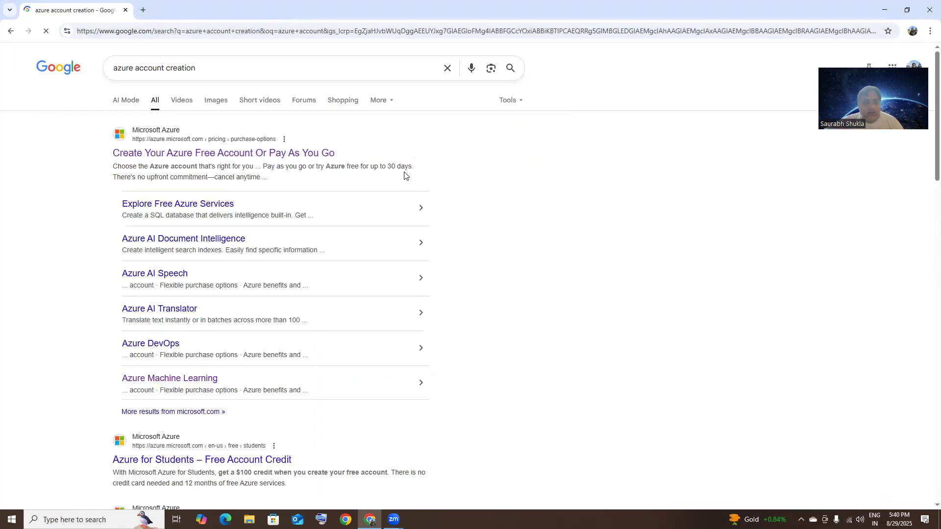
left_click(255, 151)
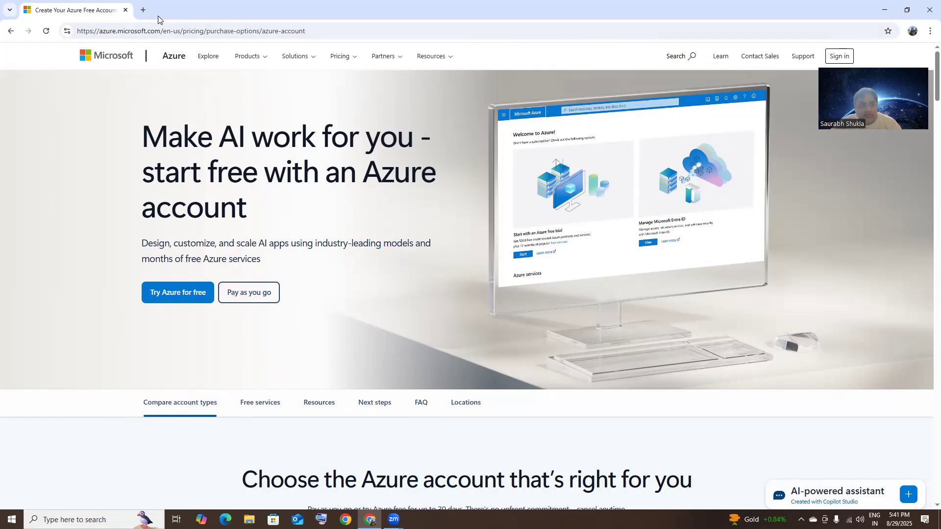
left_click(143, 9)
Step: Go to portal.azure.com
left_click(200, 33)
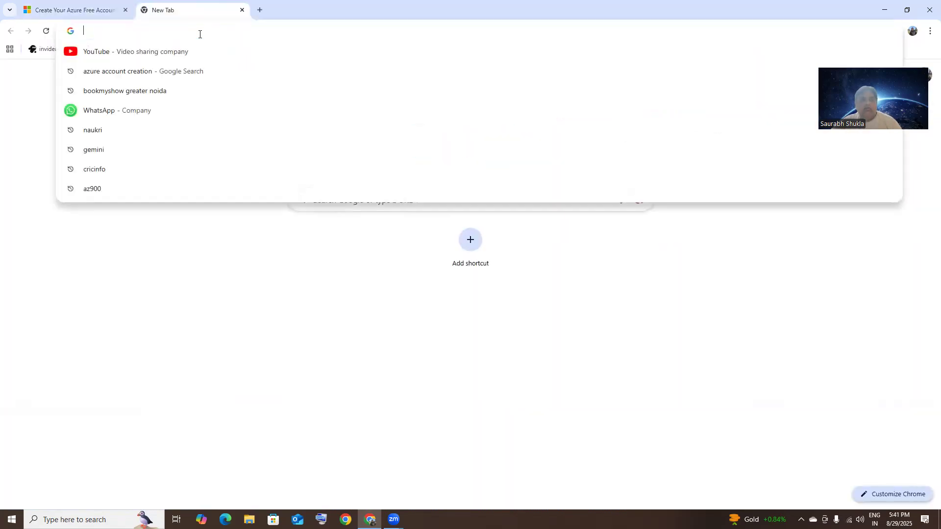
type("portal.azure.com")
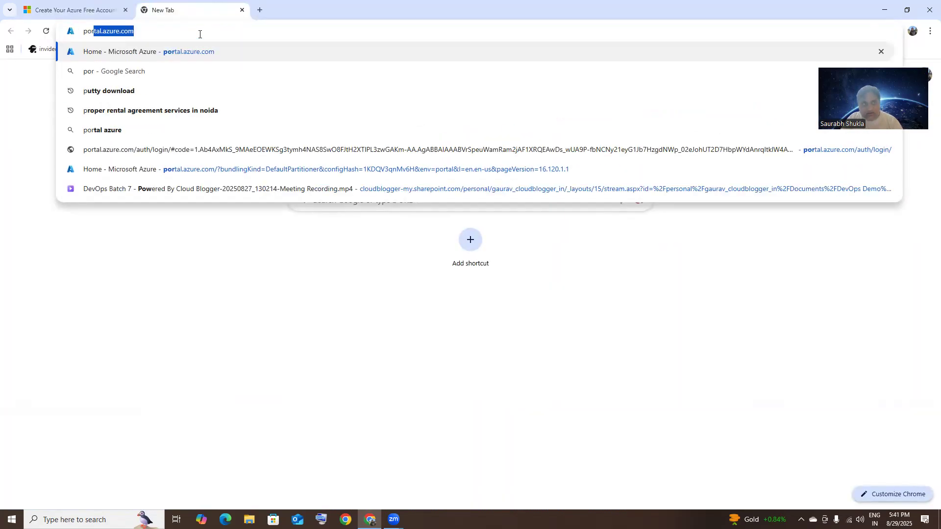
key("Return")
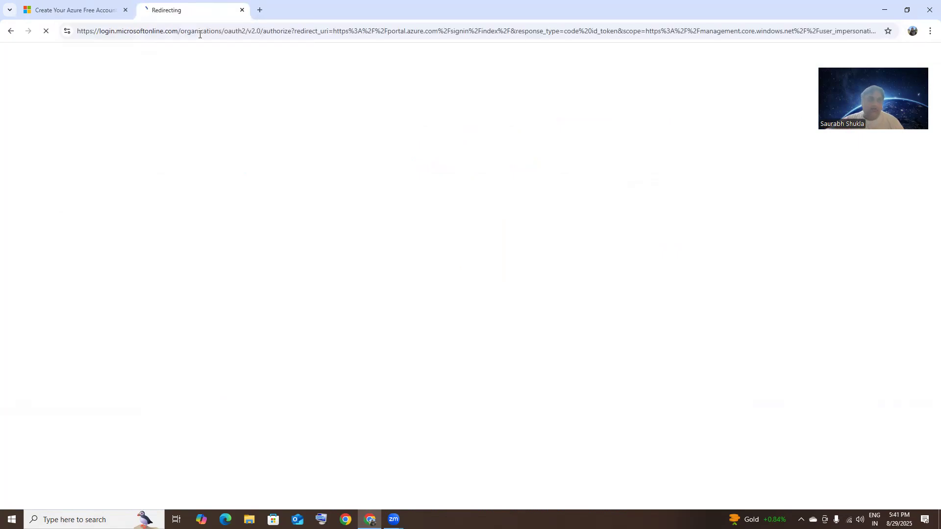
Step: Sign in with the chosen account's password, retrying after the error, and stay signed in
left_click(500, 252)
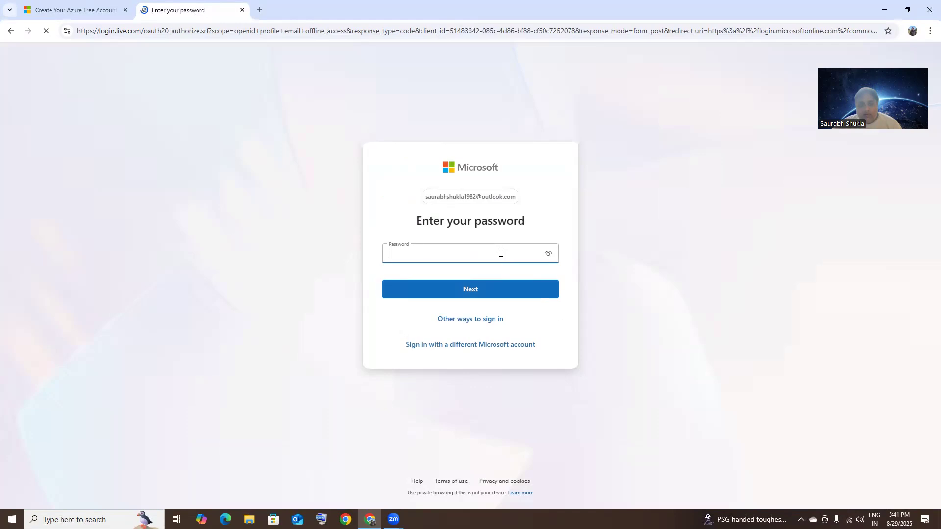
type("••")
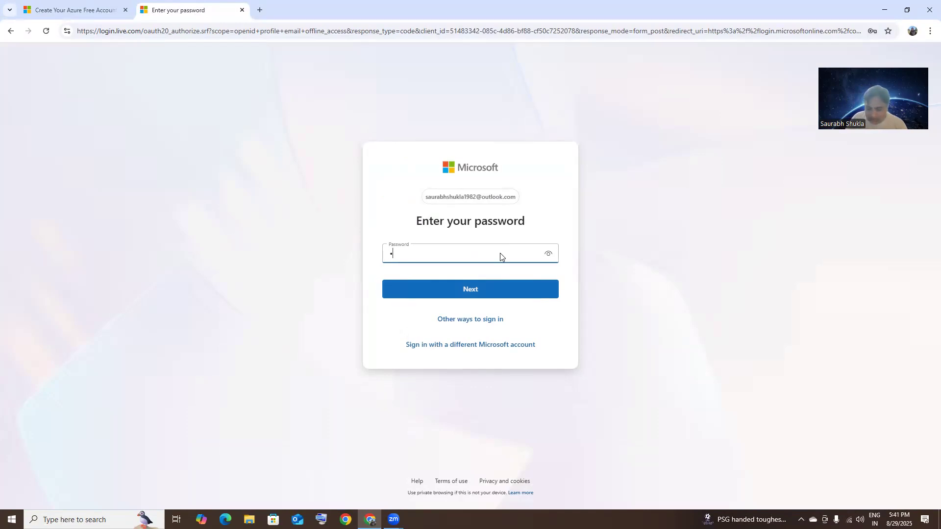
type("•••••••••")
key("Return")
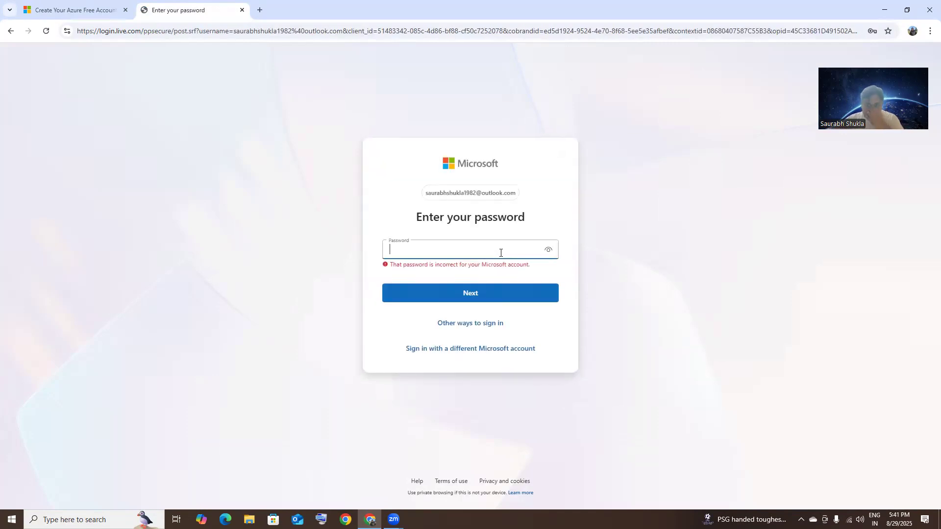
type("•")
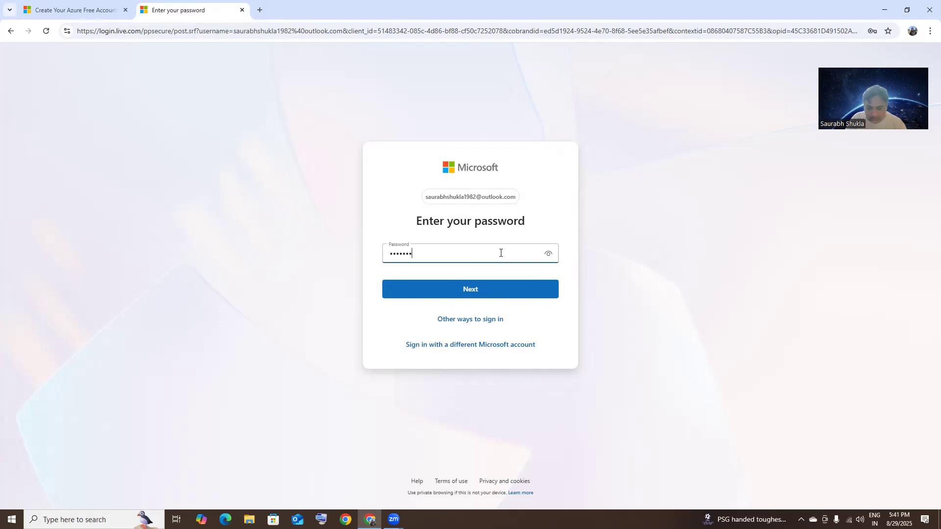
key("Return")
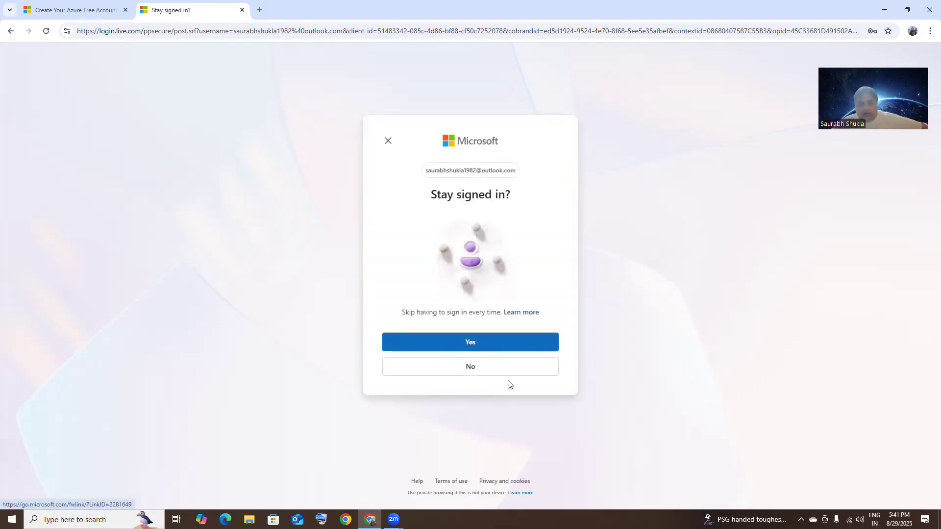
left_click(510, 343)
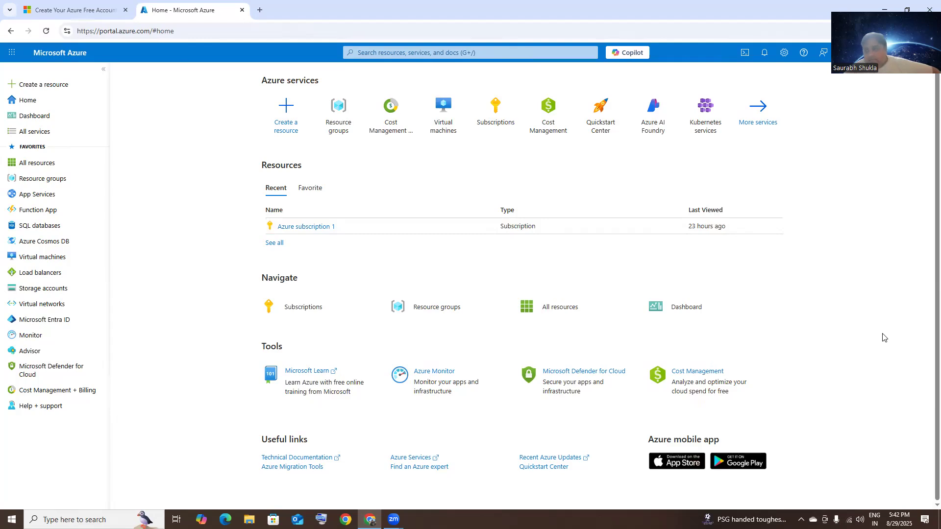
Step: Open Cost Management + Billing to see ₹0.00 due and ₹0.88 current charges
left_click(73, 392)
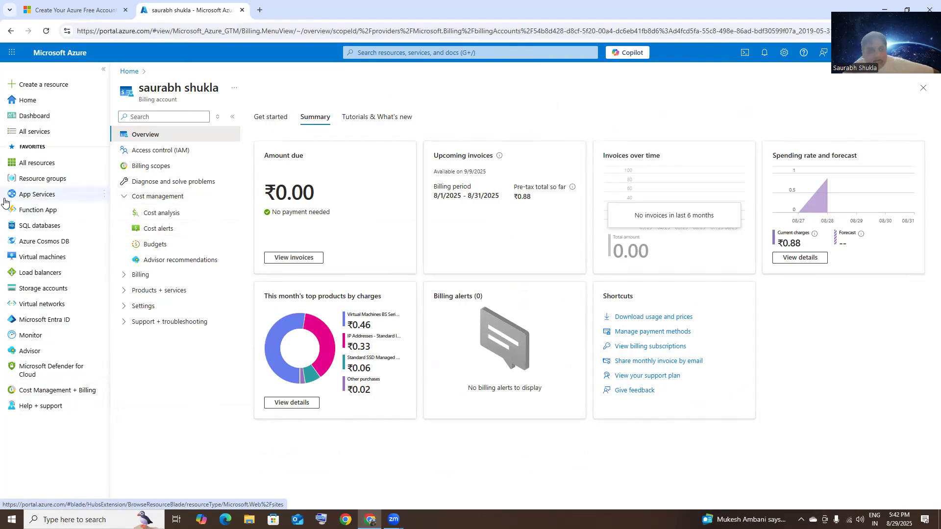
mouse_move(34, 180)
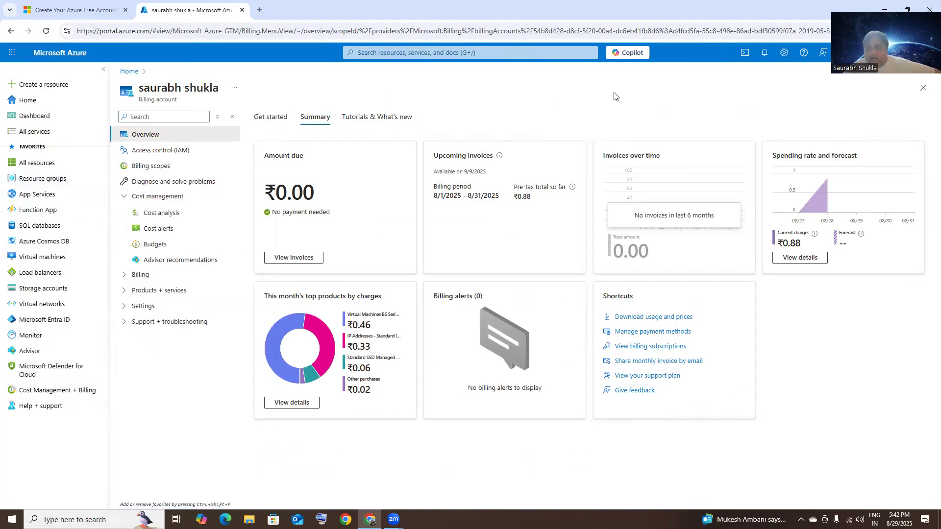
Step: Apply the Flyout menu behavior in portal Appearance settings, then switch back to Docked
left_click(782, 54)
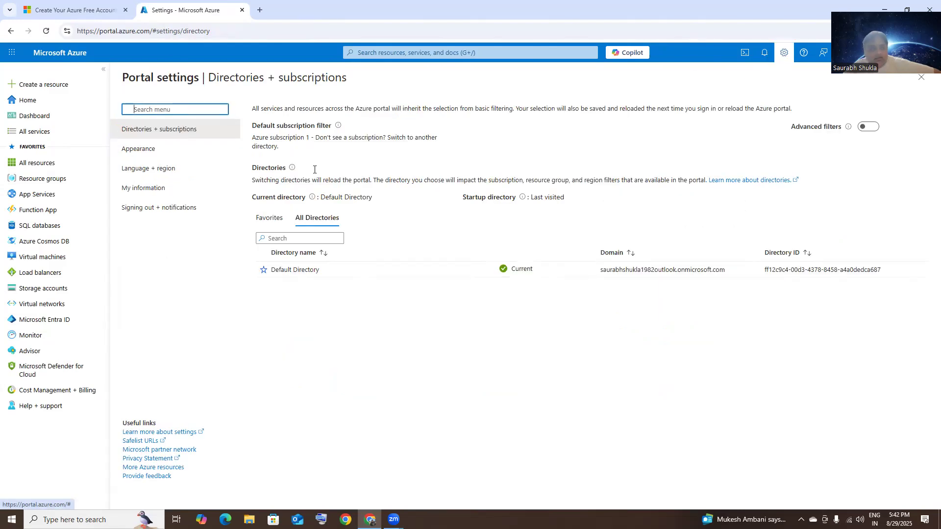
left_click(163, 153)
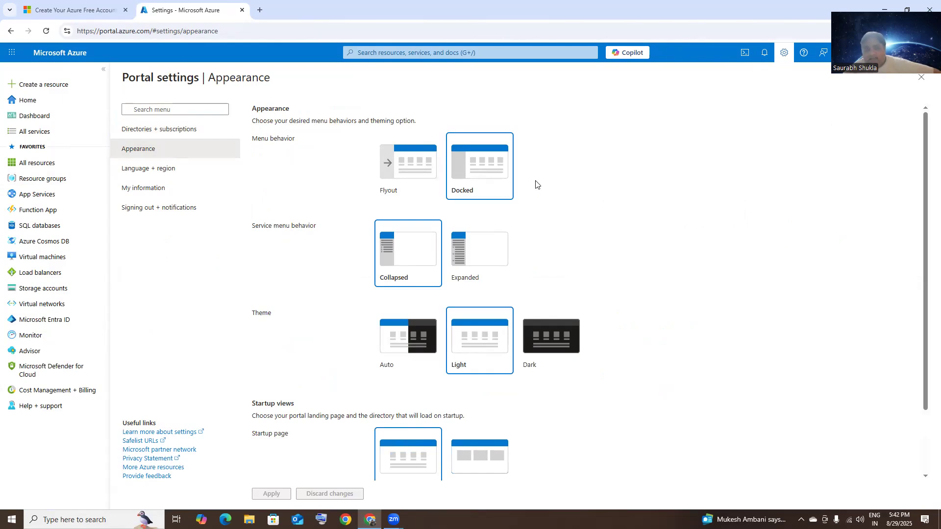
left_click(405, 185)
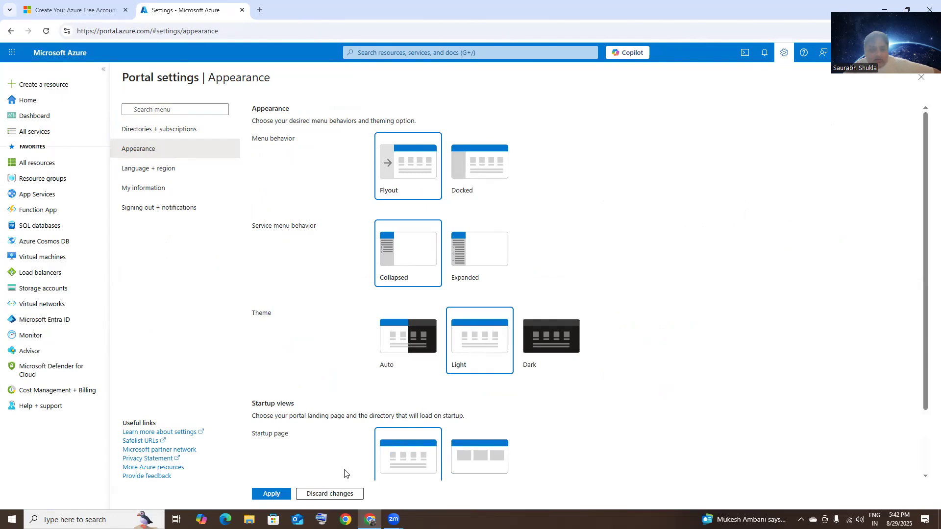
left_click(271, 494)
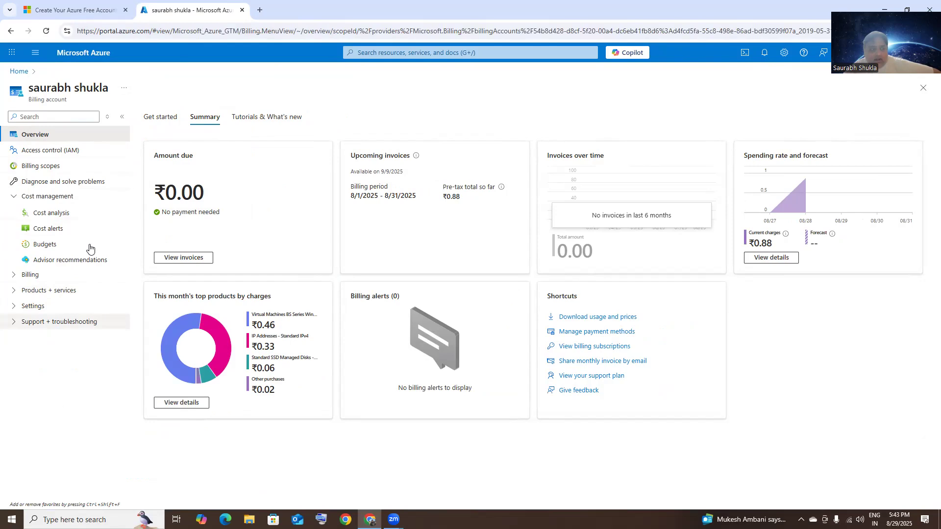
left_click(785, 50)
left_click(51, 148)
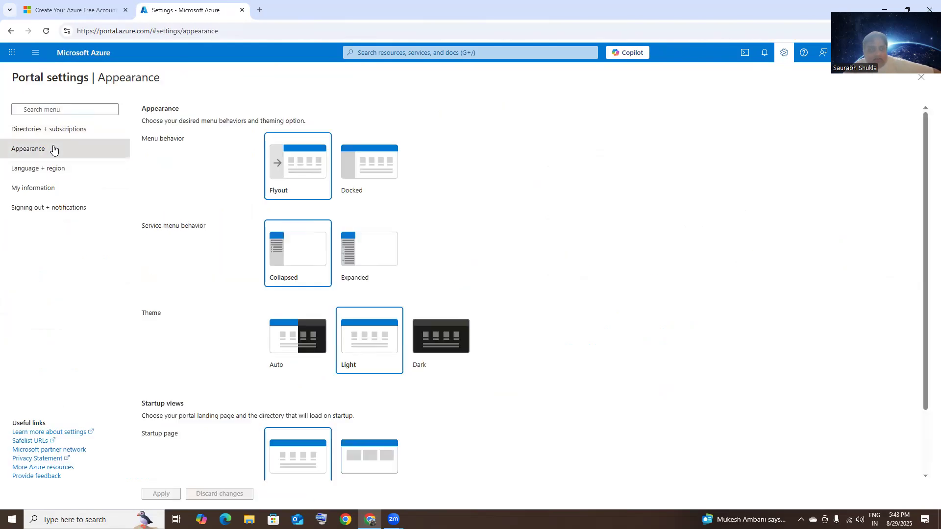
left_click(396, 183)
left_click(168, 493)
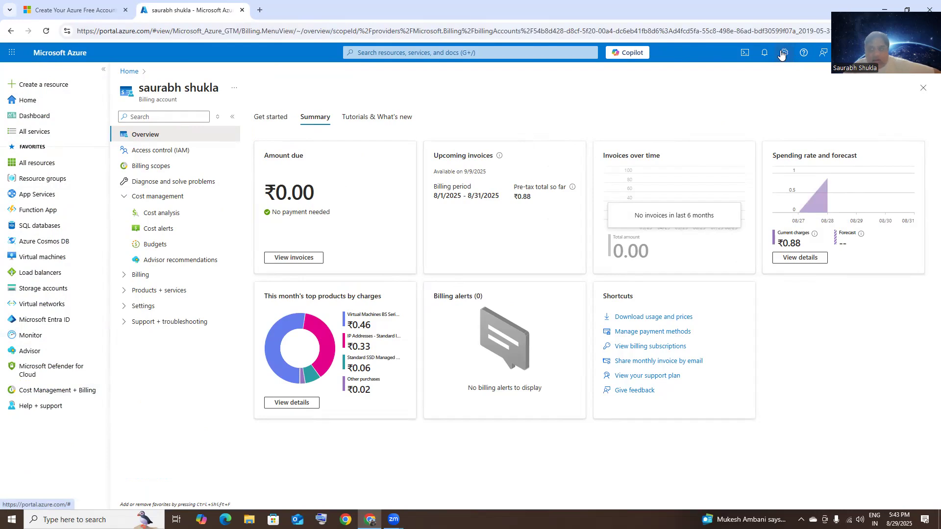
Step: Try the Dark and Auto themes, keep Light, and return to the Home page
left_click(783, 54)
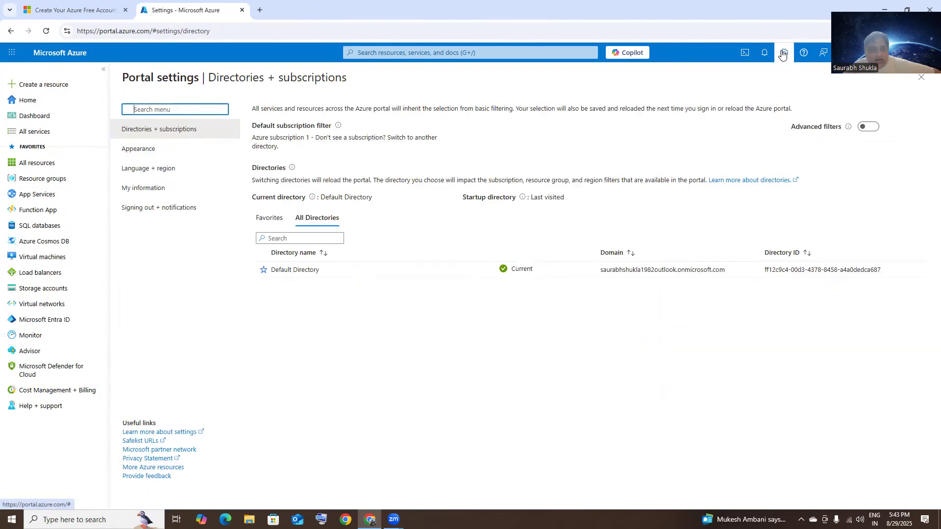
left_click(129, 149)
left_click(547, 346)
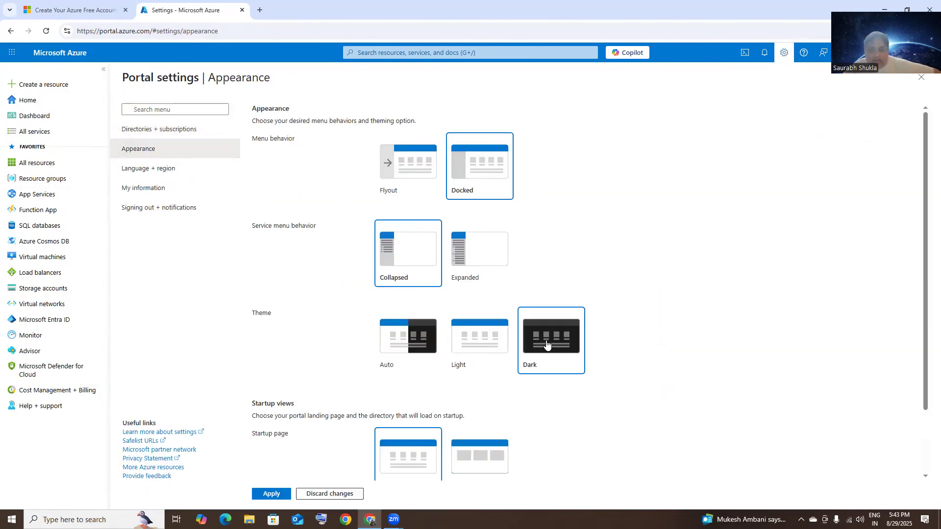
left_click(496, 351)
left_click(413, 351)
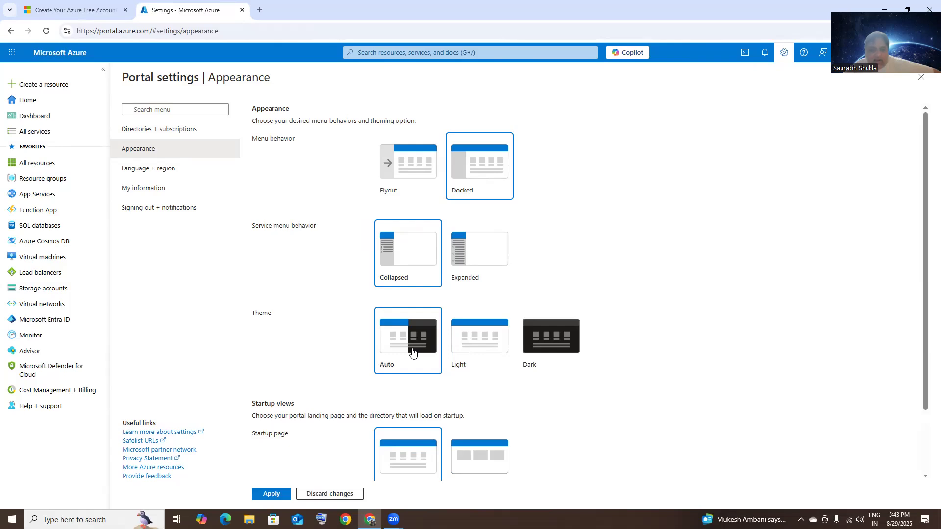
left_click(487, 352)
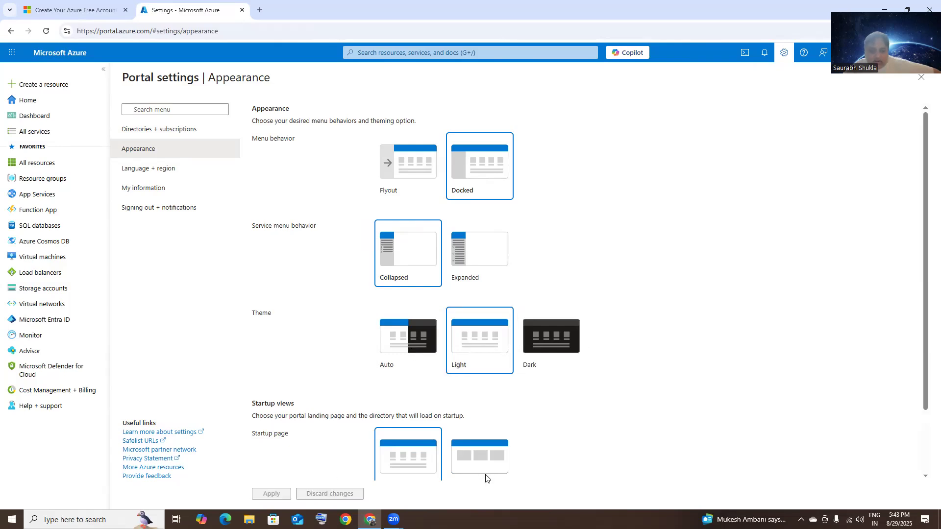
scroll(618, 418, "down", 2)
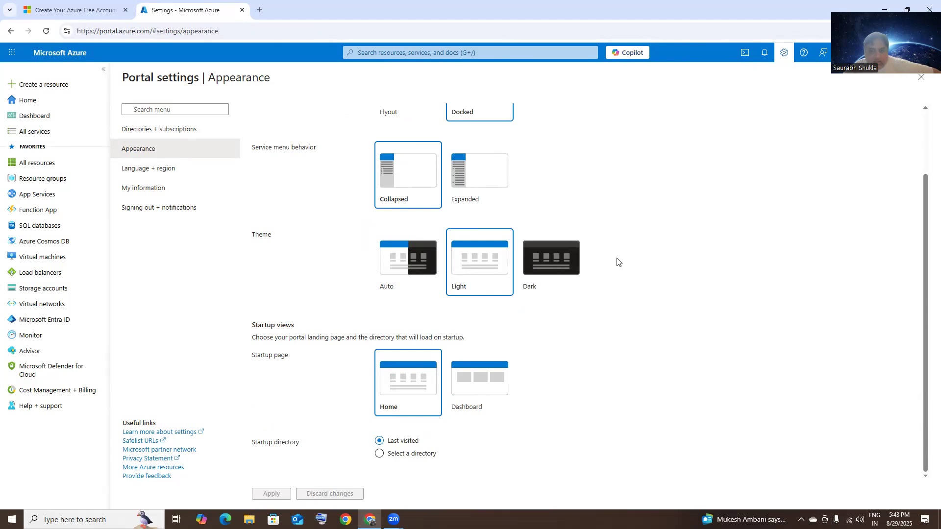
left_click(57, 100)
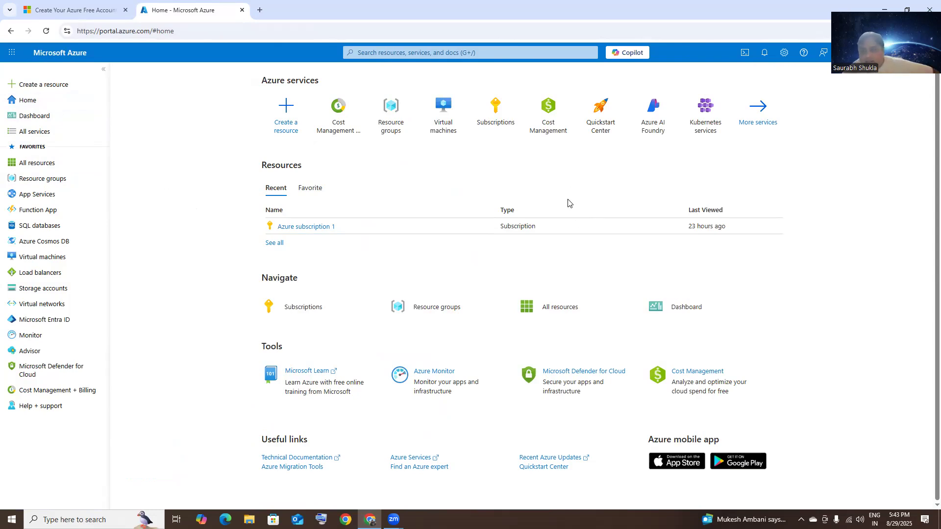
mouse_move(322, 231)
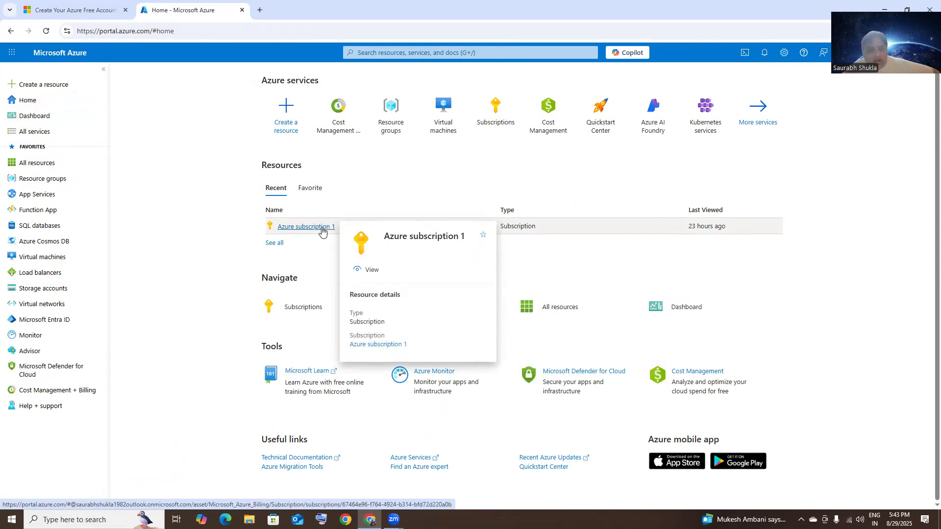
left_click(322, 231)
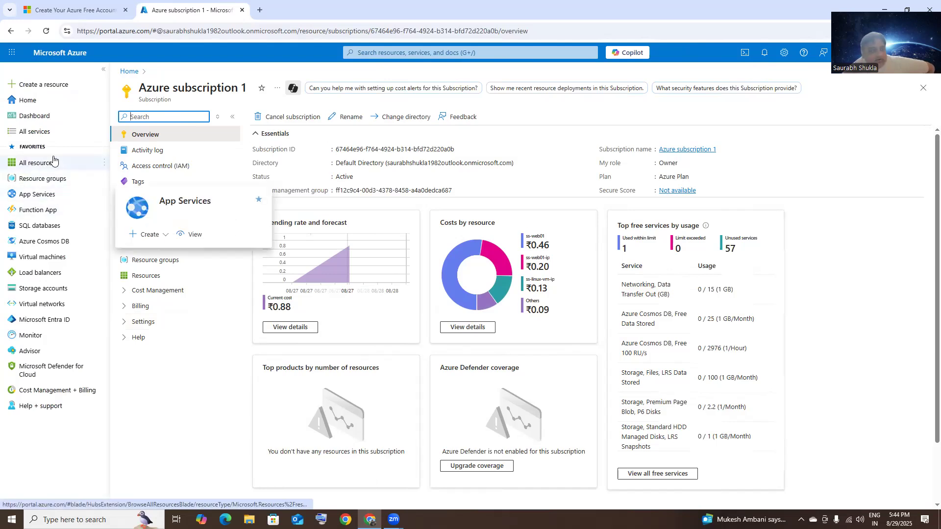
left_click(129, 71)
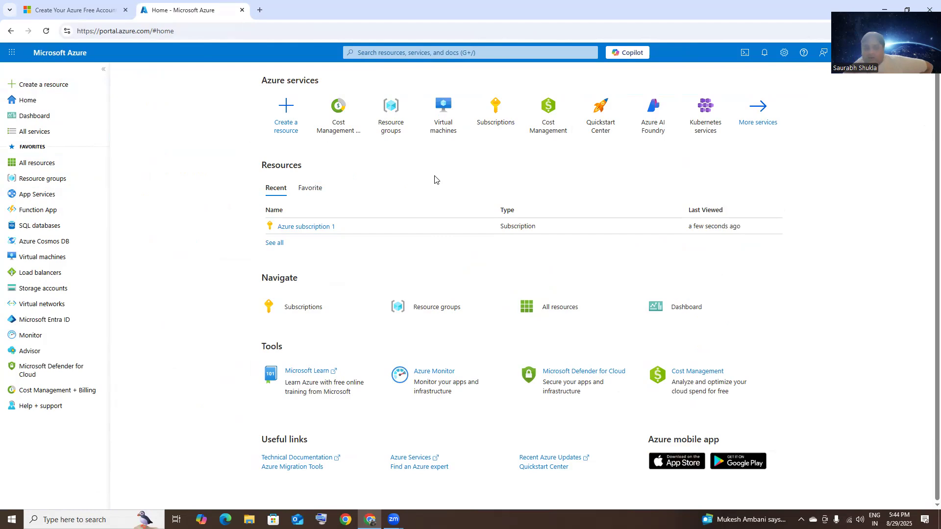
Step: Create resource group SS-CI-RG in Central India under Azure subscription 1
left_click(55, 184)
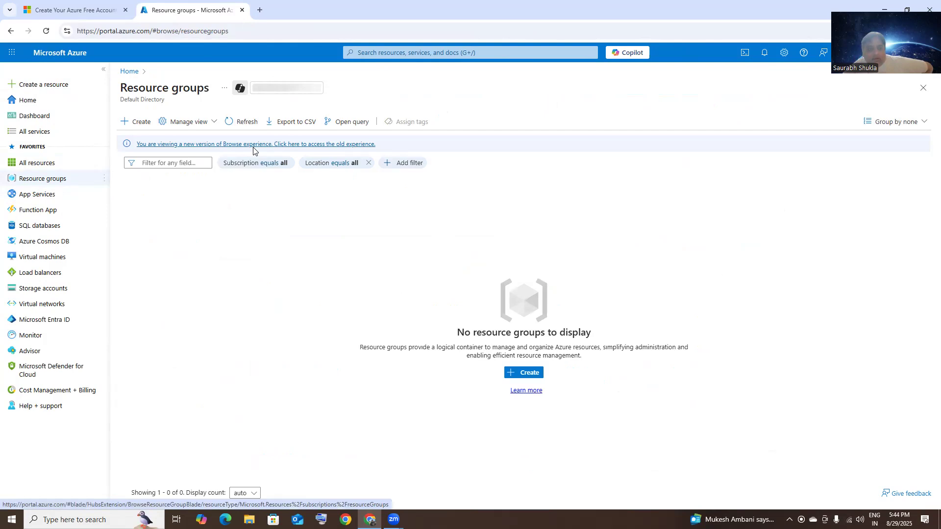
left_click(140, 123)
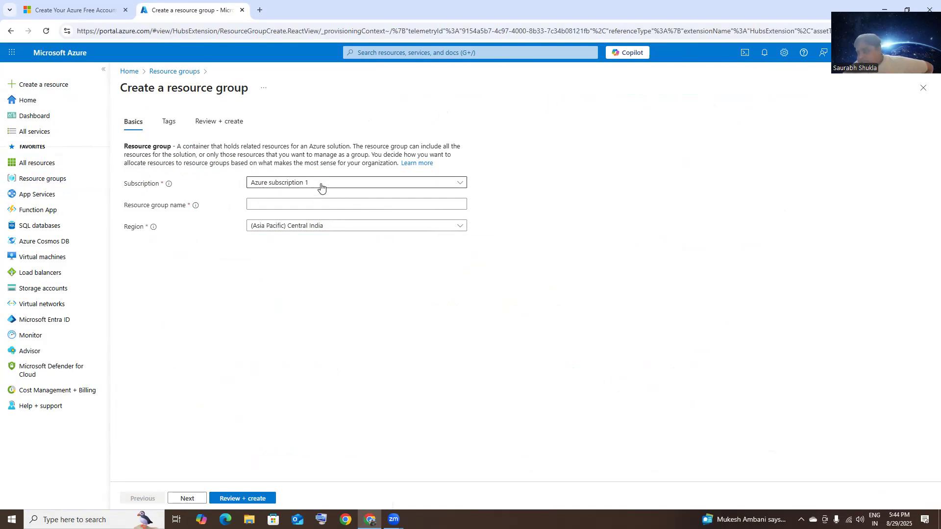
left_click(315, 206)
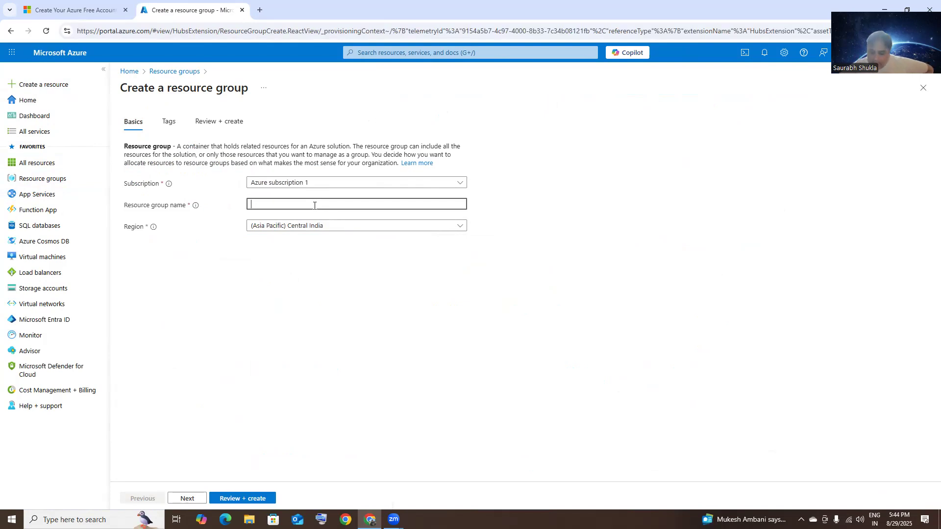
type("SS")
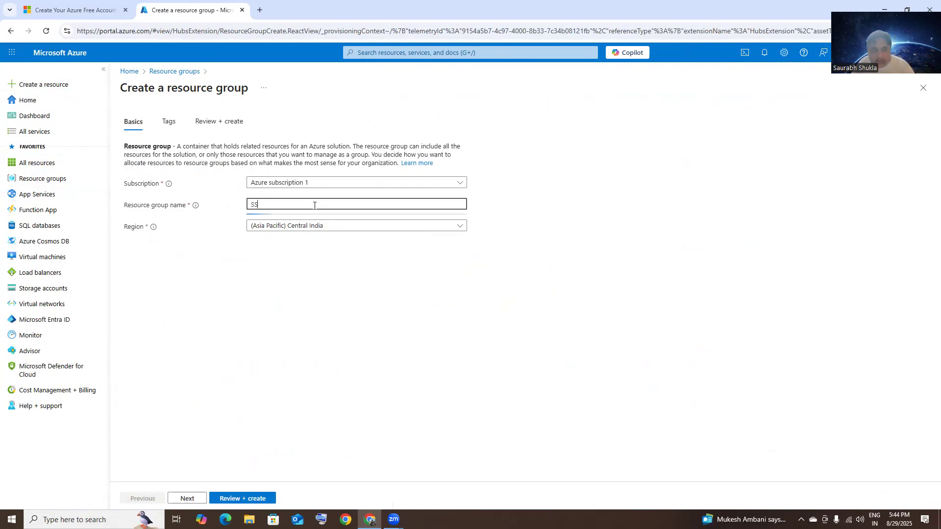
type("-CI-RG")
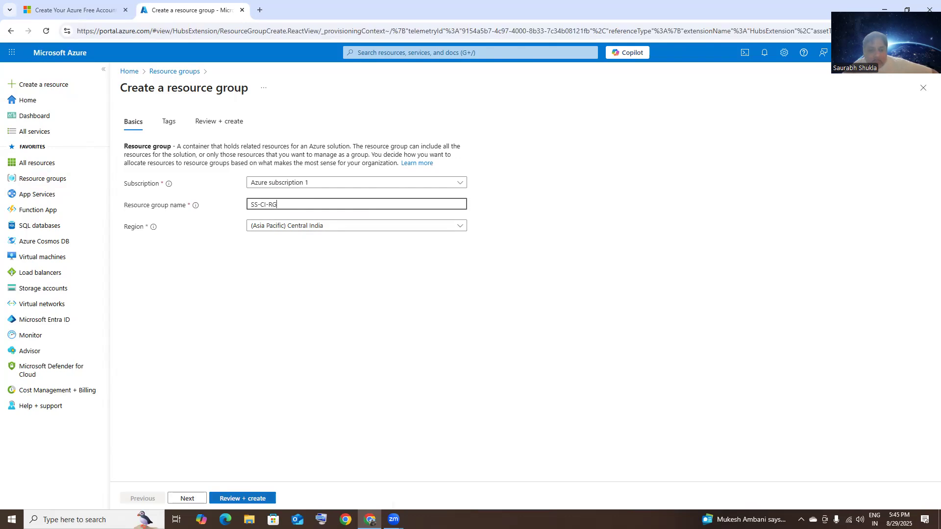
left_click(242, 499)
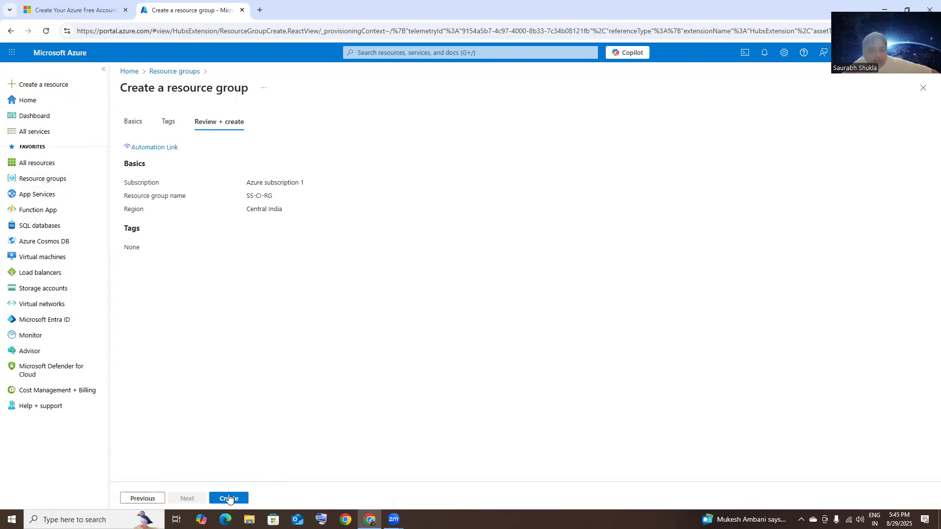
left_click(229, 498)
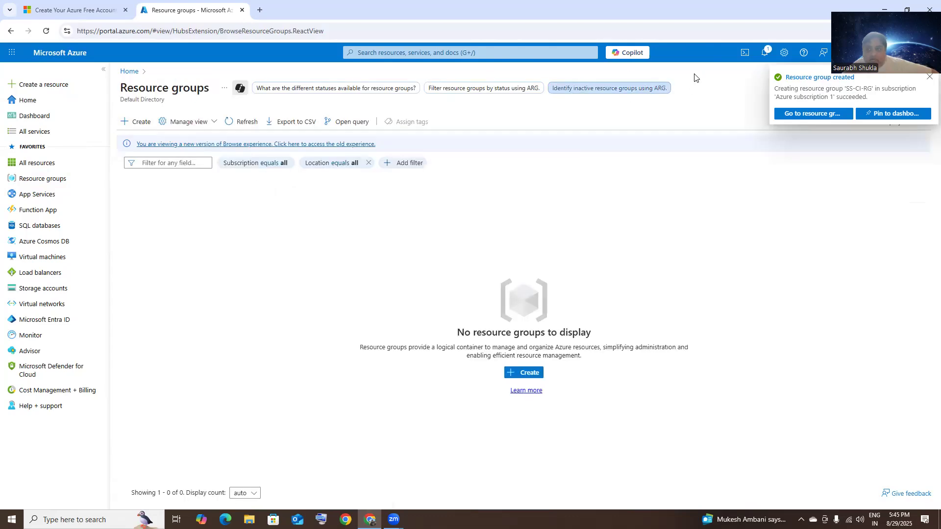
Step: View SS-CI-RG from its creation notification, then return to the Resource groups list
left_click(766, 52)
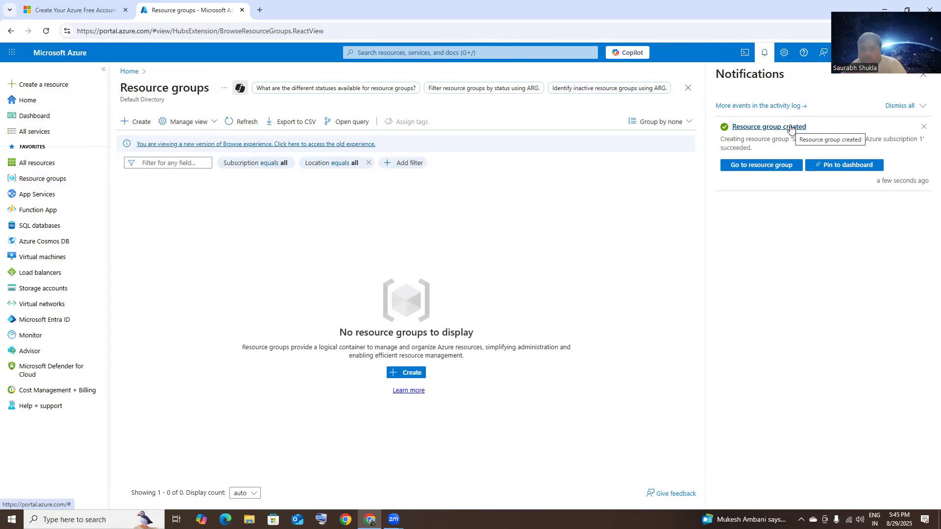
left_click(767, 128)
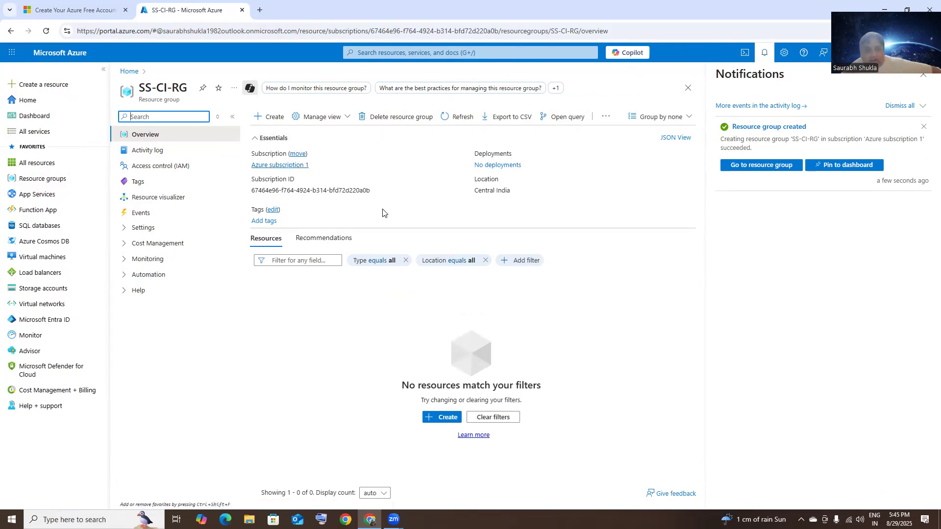
left_click(43, 181)
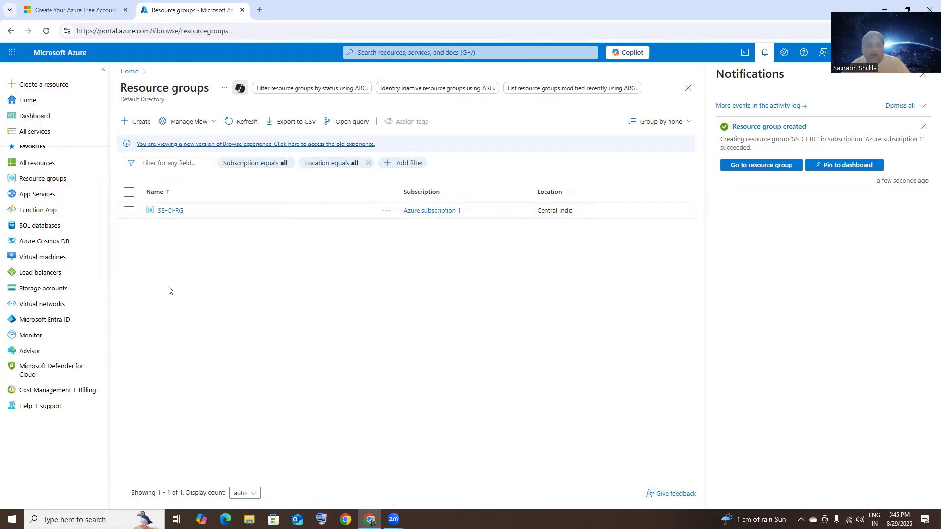
Step: Start a new single virtual machine from Virtual machines > Create and dismiss notifications
left_click(49, 261)
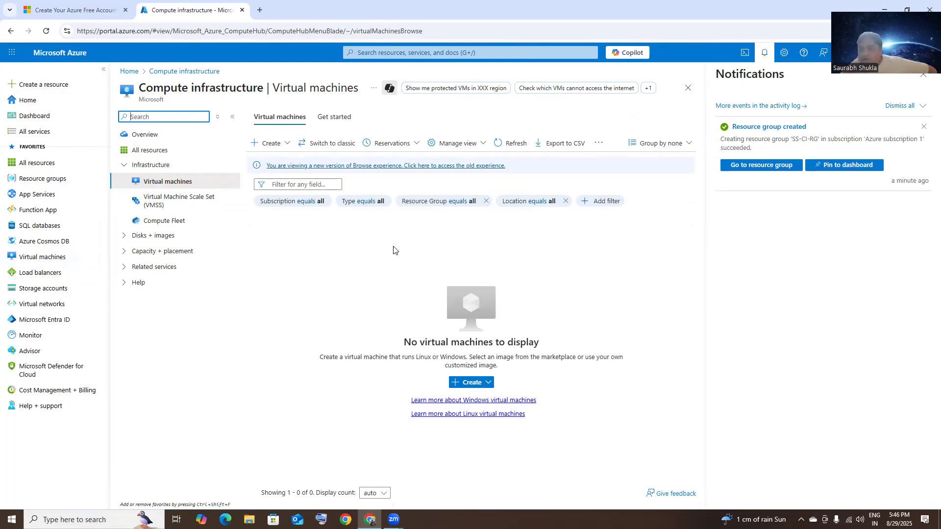
left_click(282, 145)
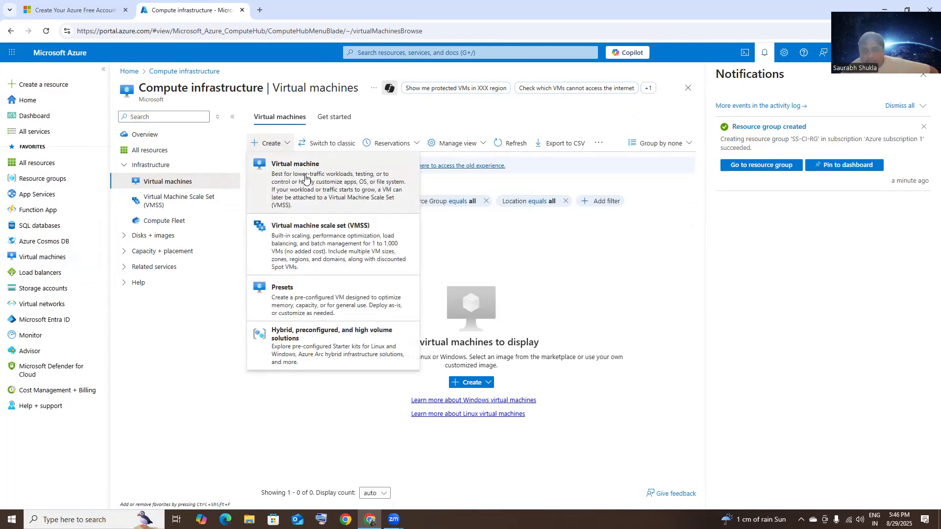
left_click(324, 182)
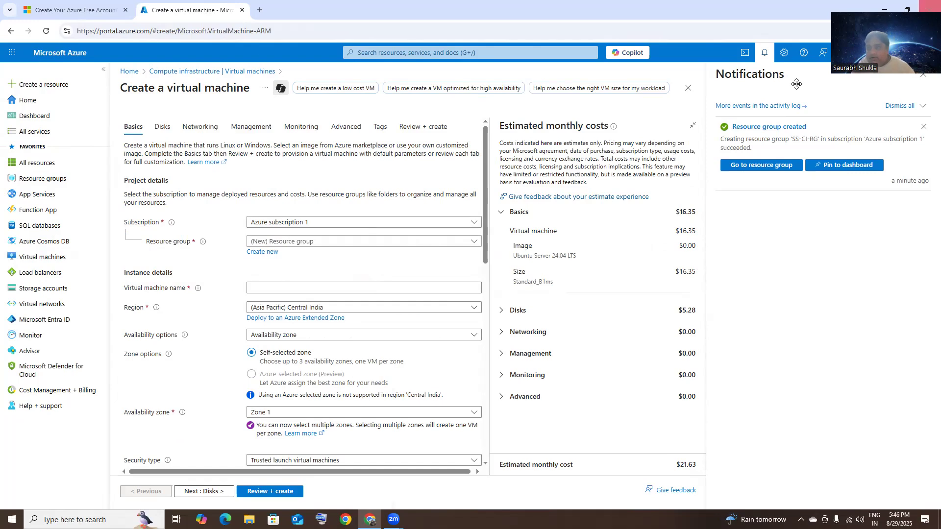
left_click(923, 75)
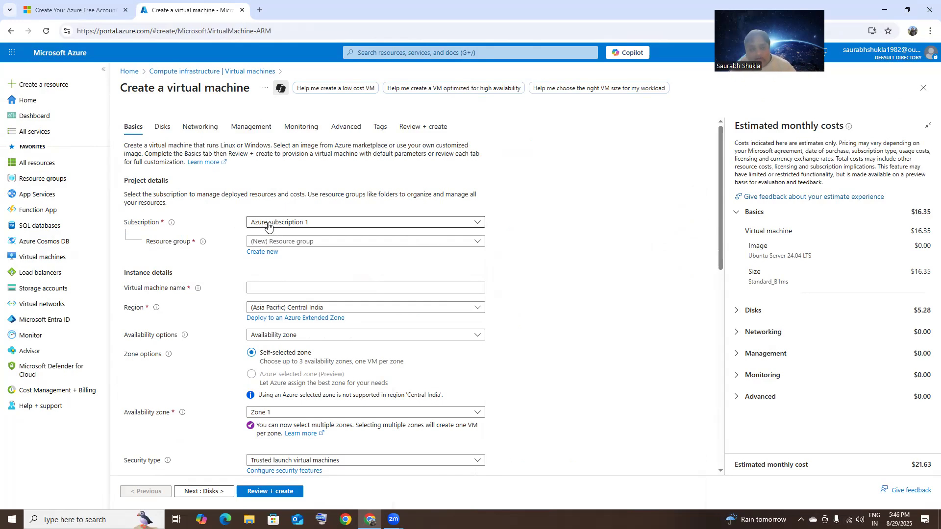
Step: Place the VM in SS-CI-RG, name it SSWeb01, and choose no infrastructure redundancy
left_click(296, 242)
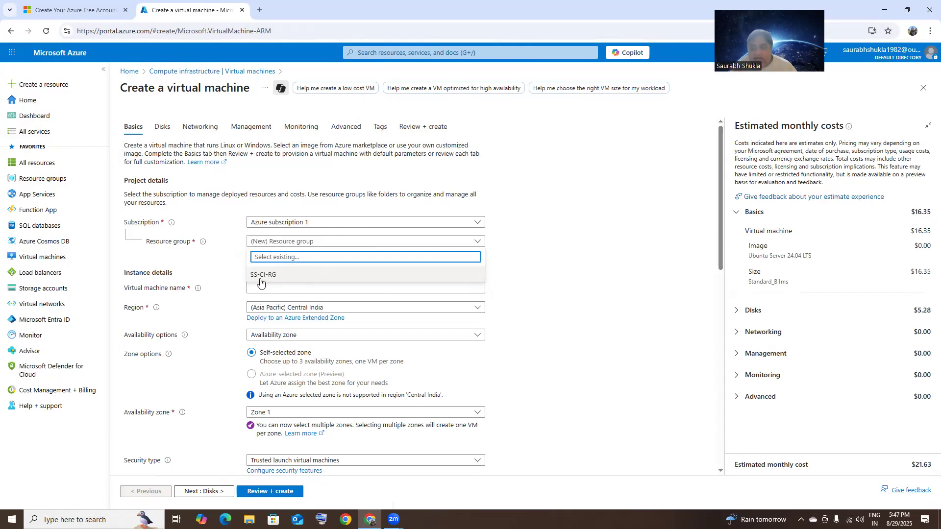
left_click(275, 274)
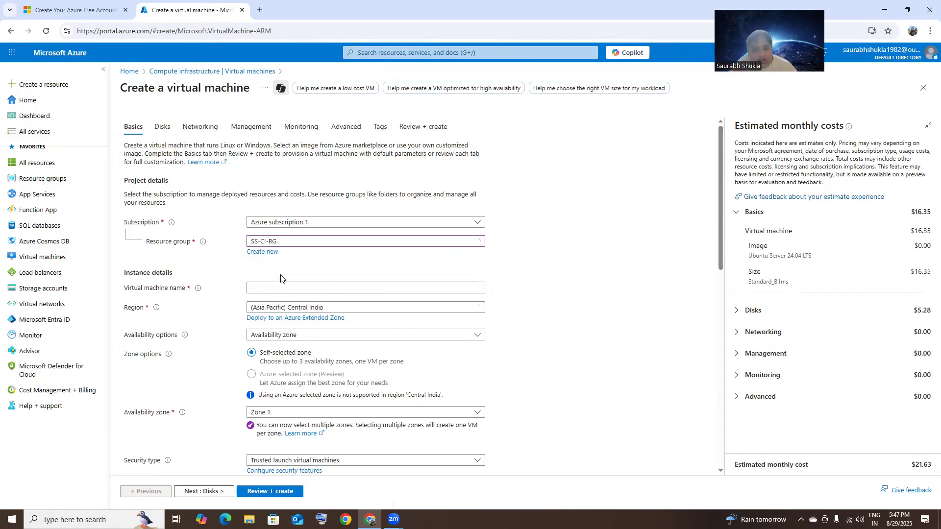
left_click(284, 289)
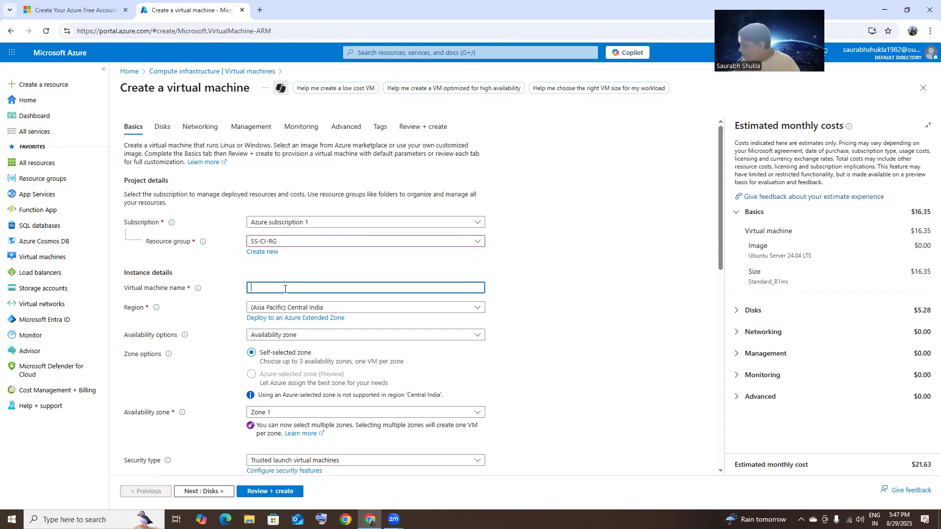
type("SSWeb01")
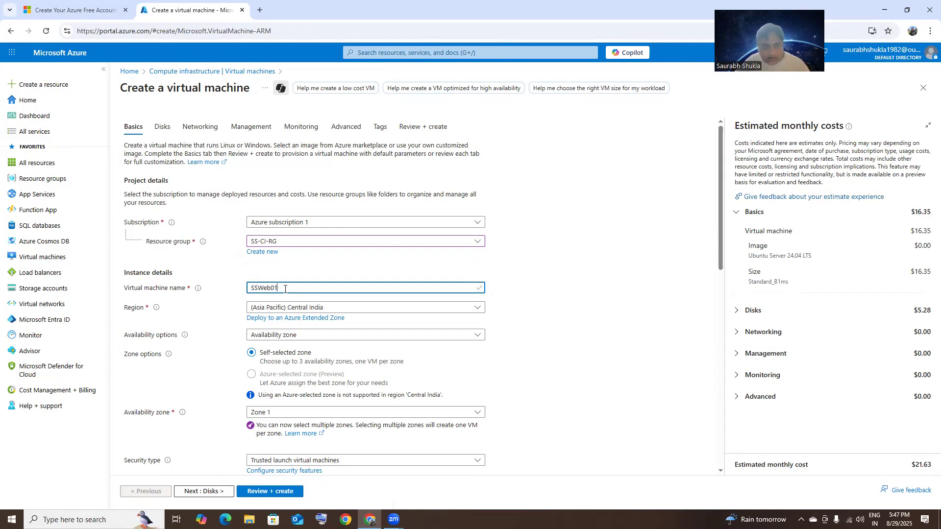
left_click(529, 316)
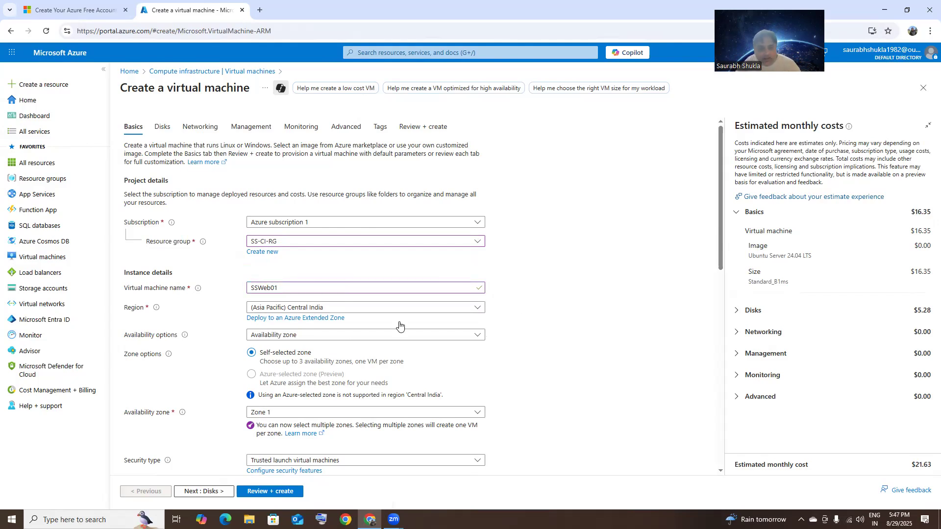
left_click(477, 338)
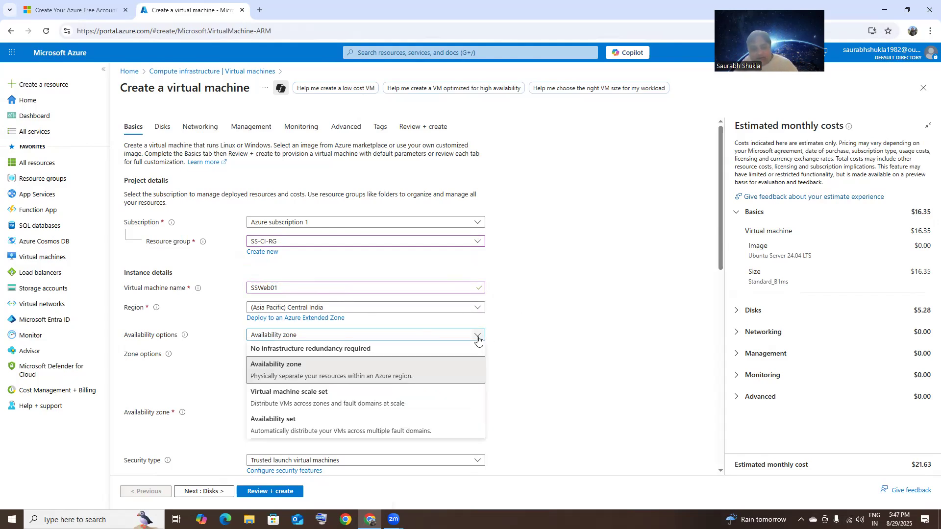
left_click(361, 350)
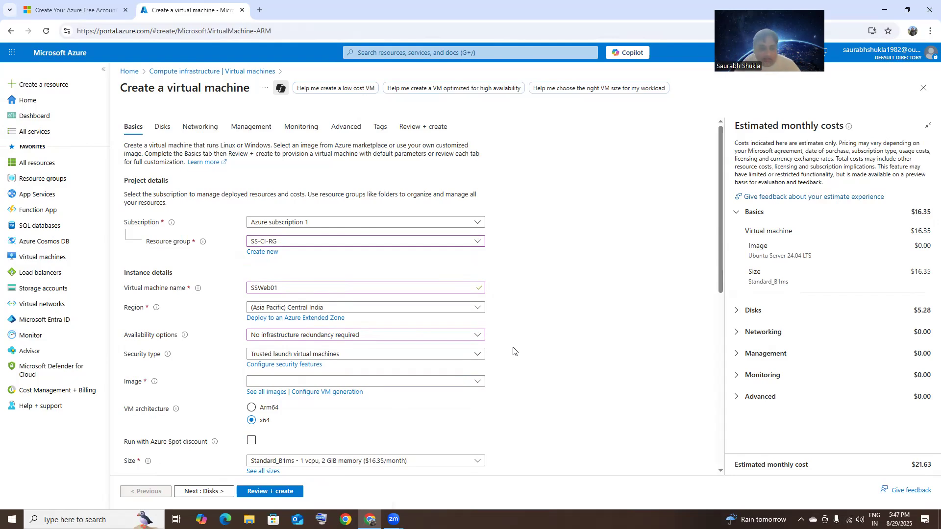
scroll(517, 347, "down", 2)
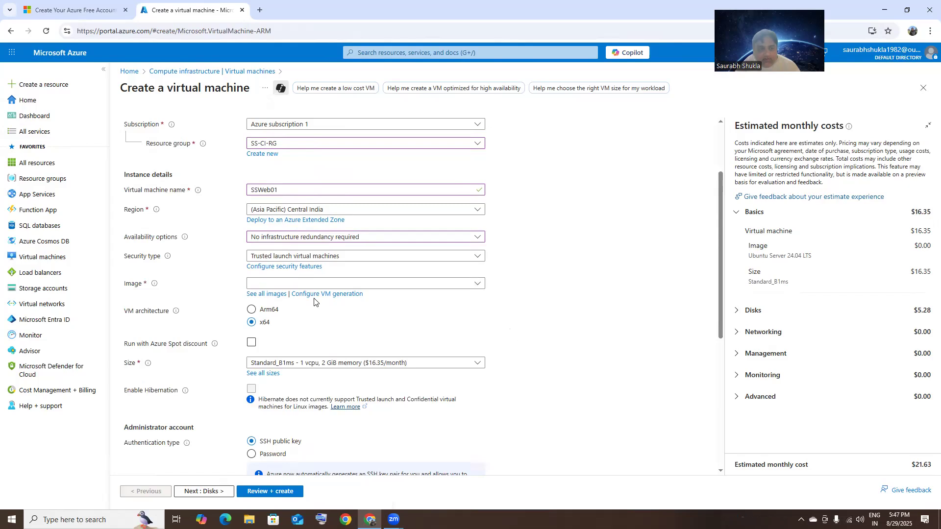
left_click(275, 294)
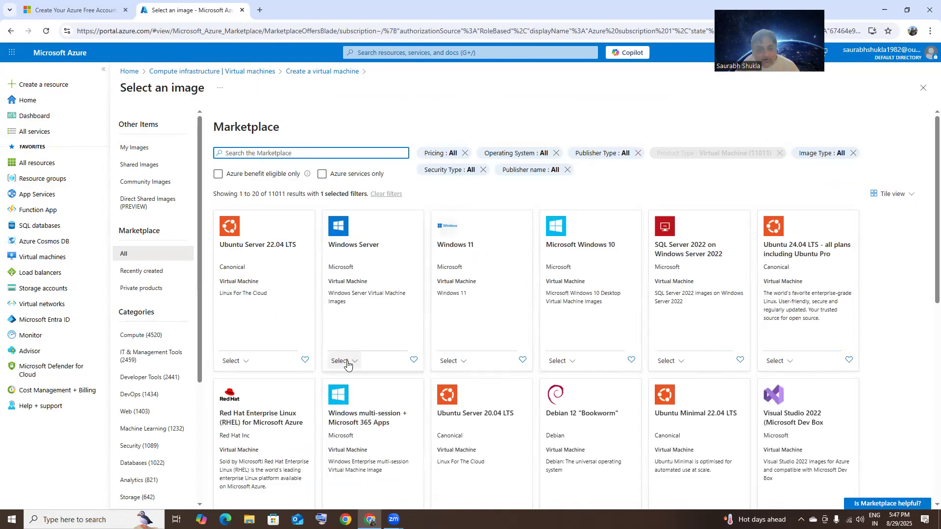
Step: Choose the [smalldisk] Windows Server 2022 Datacenter - x64 Gen2 image from the Windows Server tile
left_click(347, 361)
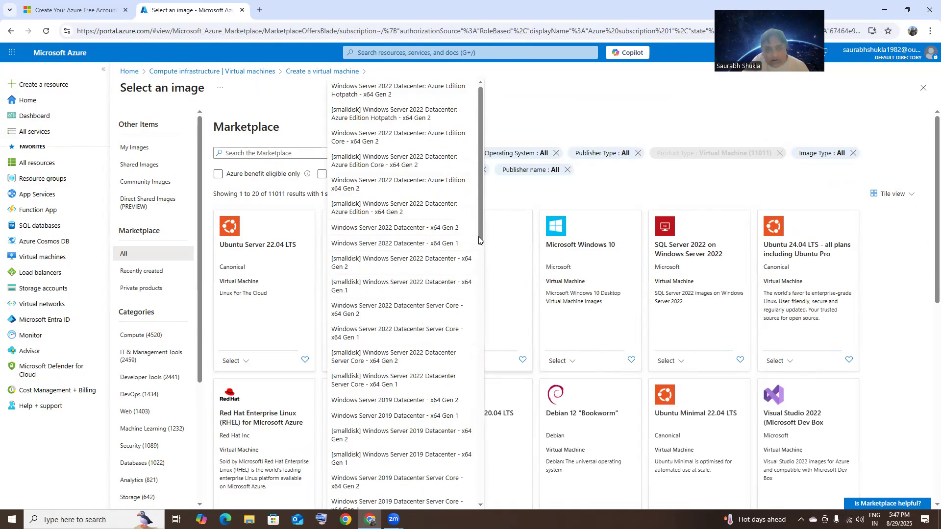
left_click(420, 265)
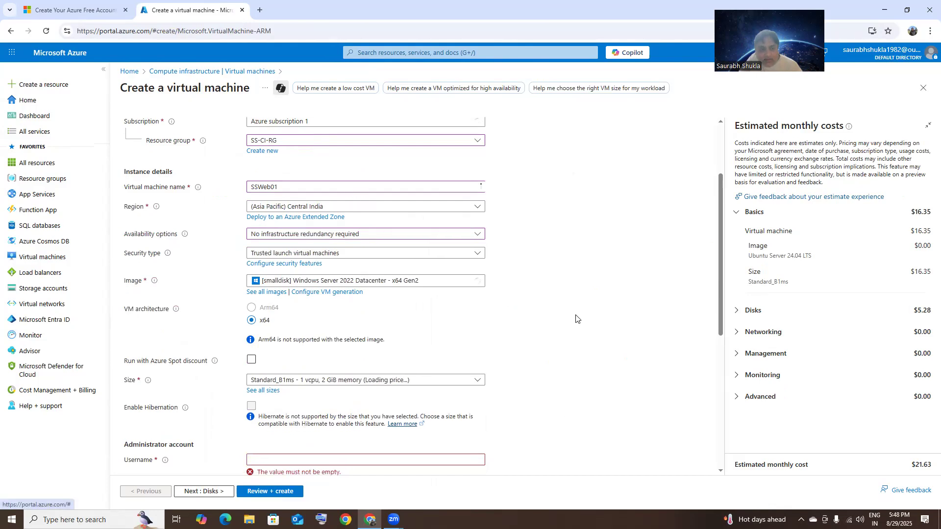
Step: Enter the administrator username and matching password, then move on to the Disks settings
scroll(577, 321, "down", 2)
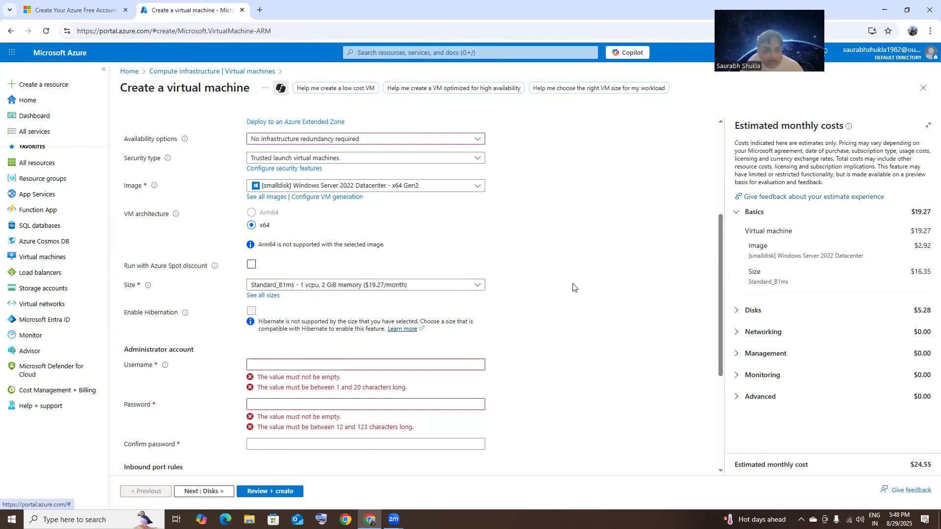
scroll(573, 288, "down", 1)
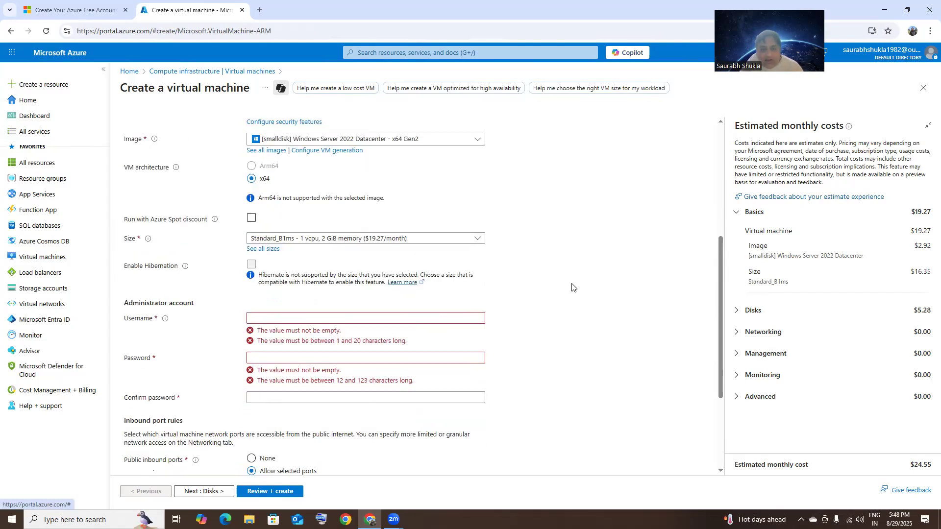
left_click(367, 317)
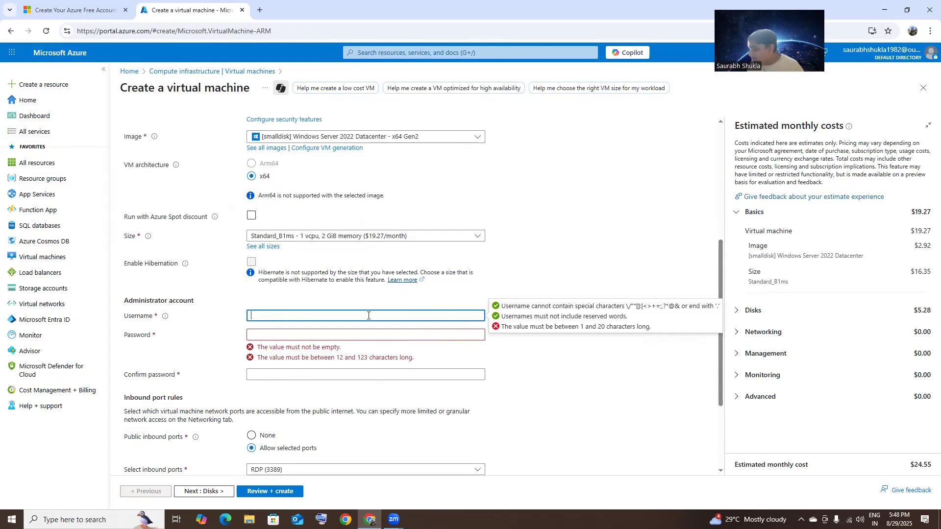
type("admin123")
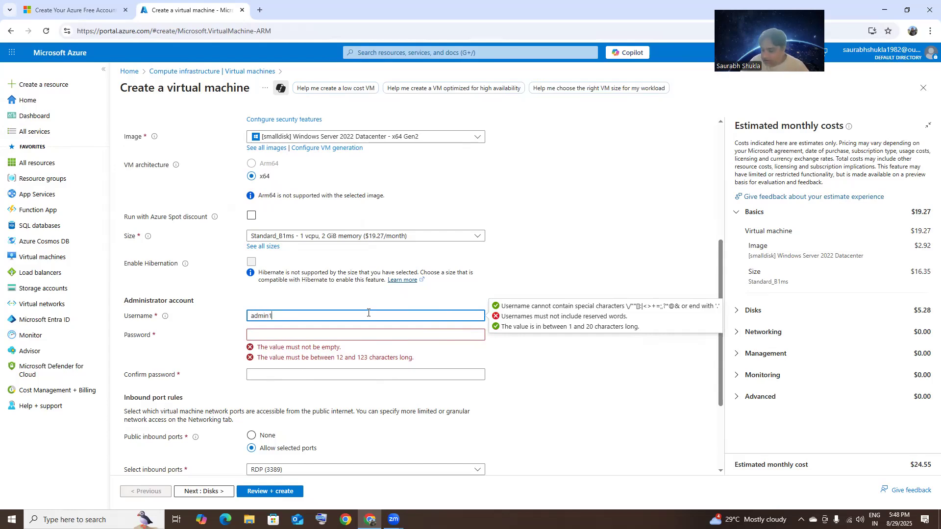
left_click(357, 335)
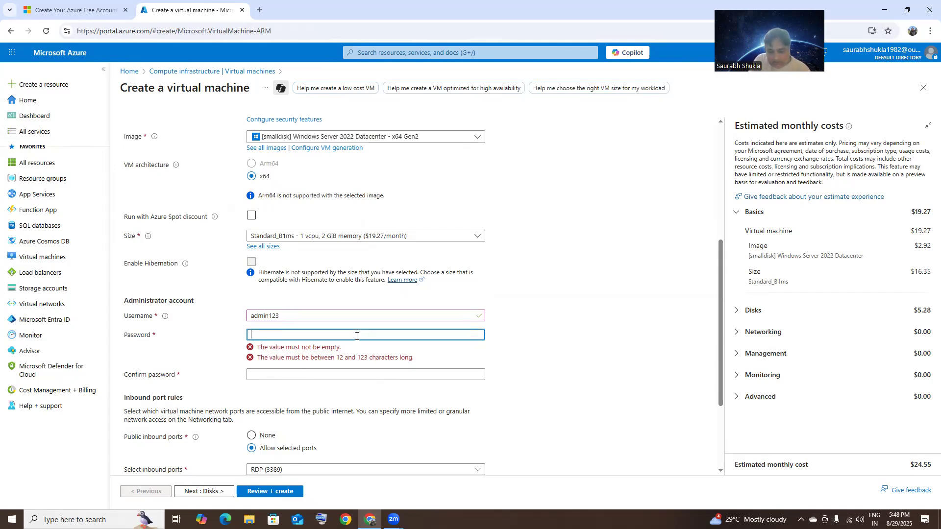
type("••")
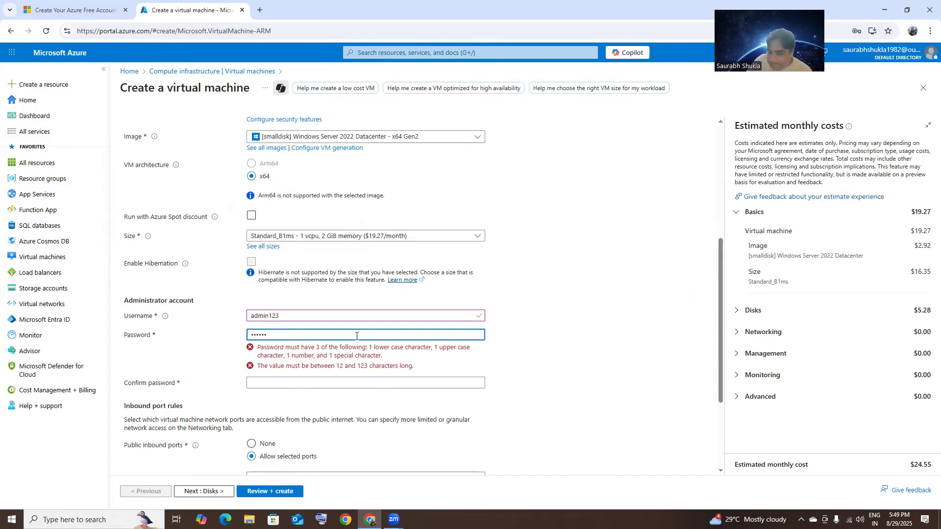
type("•••••••••")
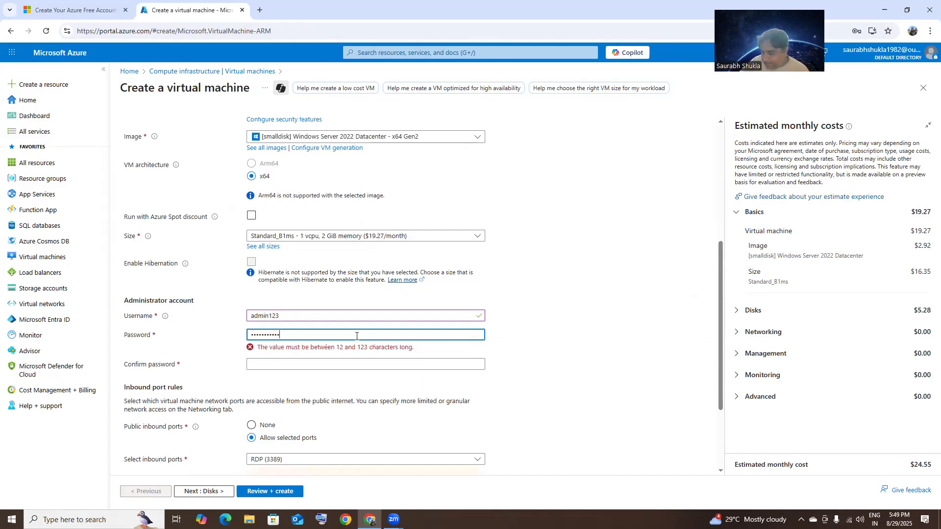
left_click(358, 355)
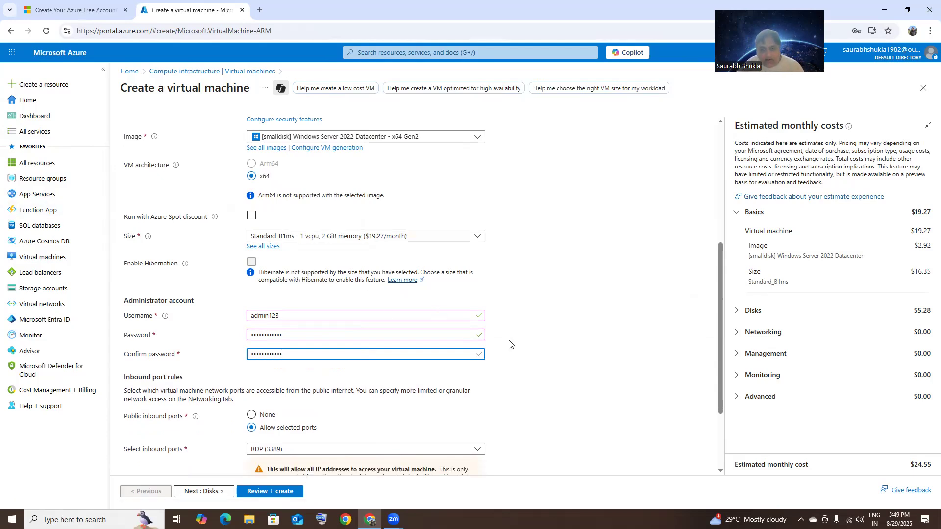
scroll(509, 343, "down", 2)
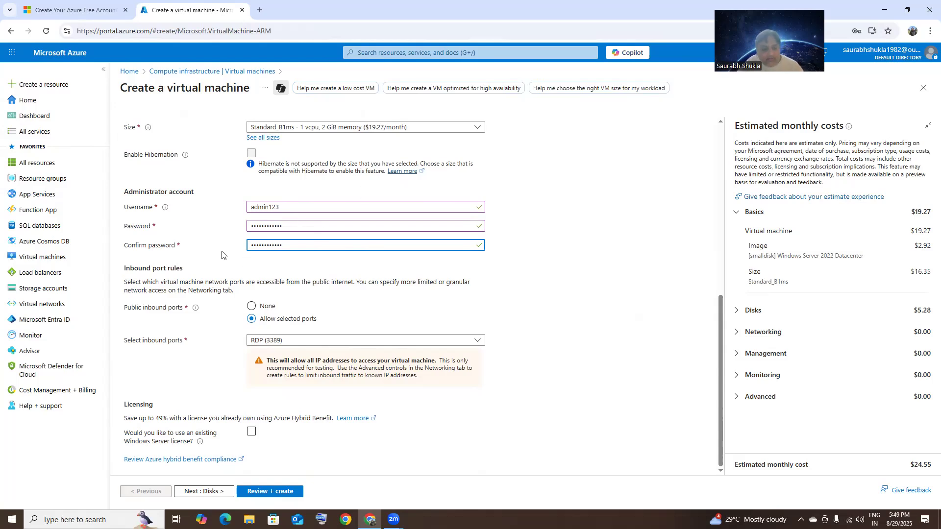
scroll(252, 193, "up", 10)
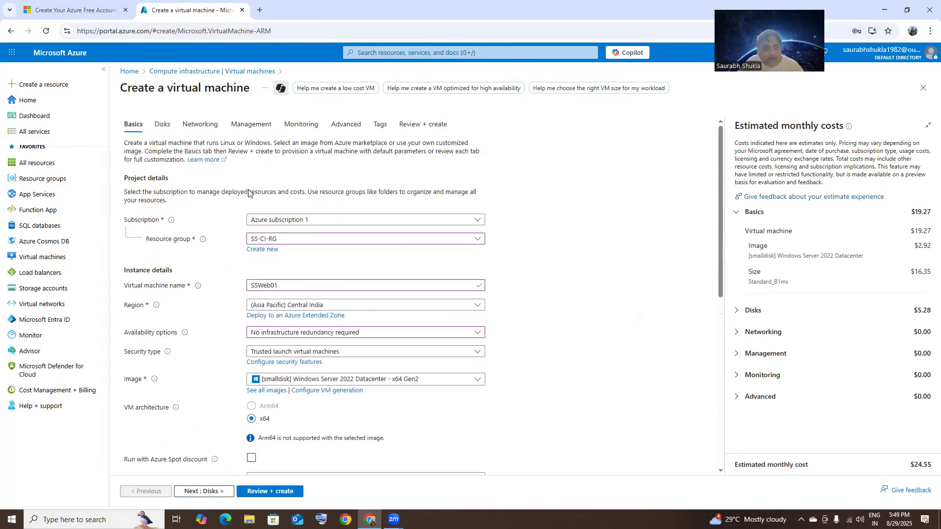
left_click(162, 126)
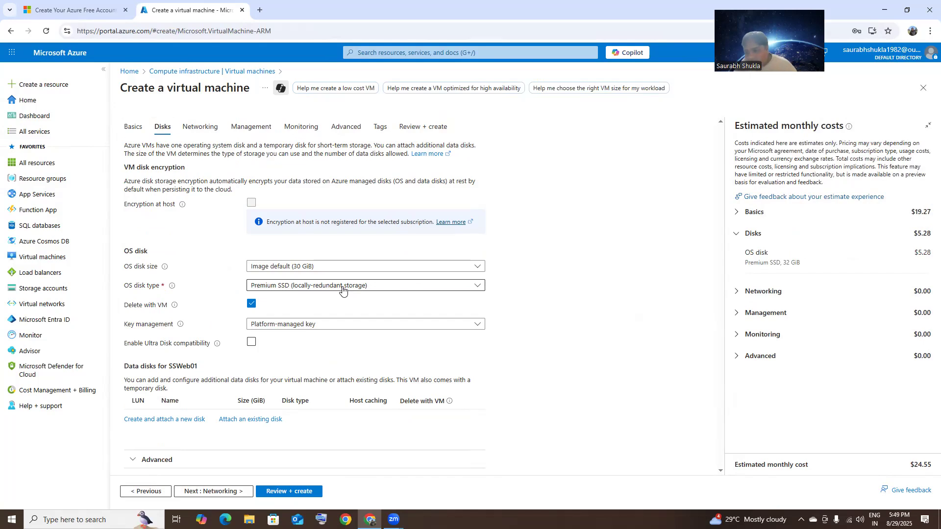
Step: Change the OS disk type to Standard SSD (locally-redundant storage) and go to Review + create
left_click(343, 289)
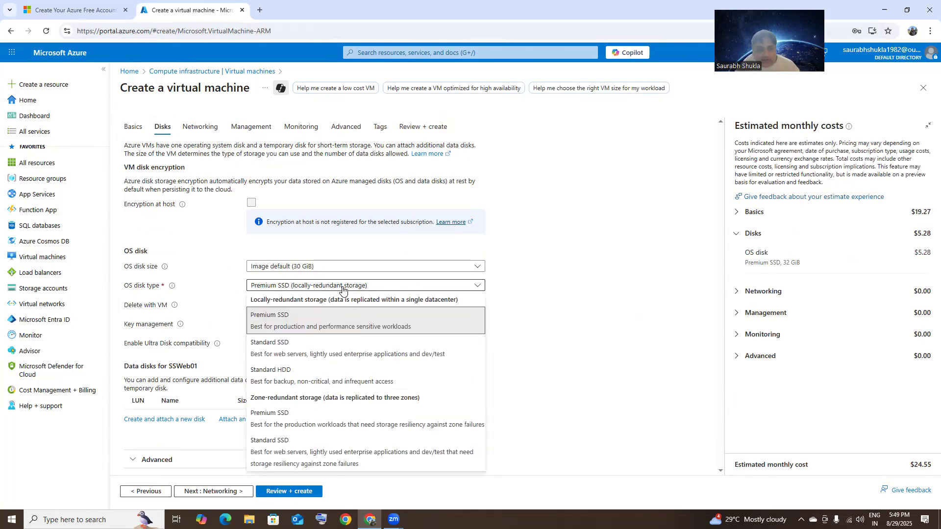
left_click(319, 343)
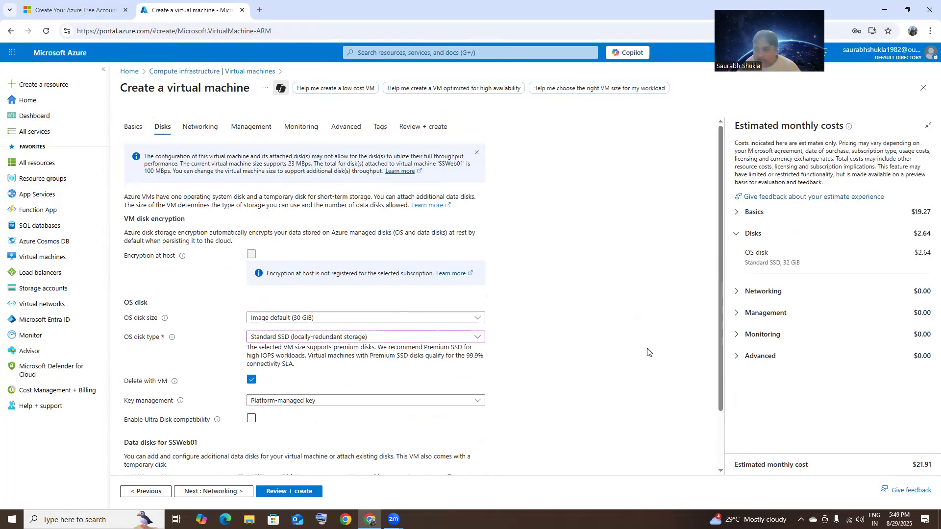
scroll(648, 352, "down", 2)
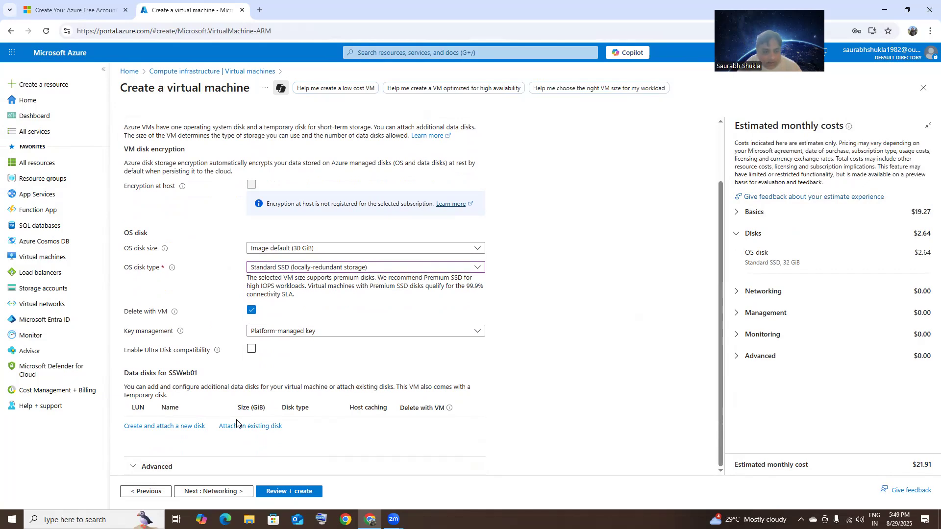
left_click(304, 492)
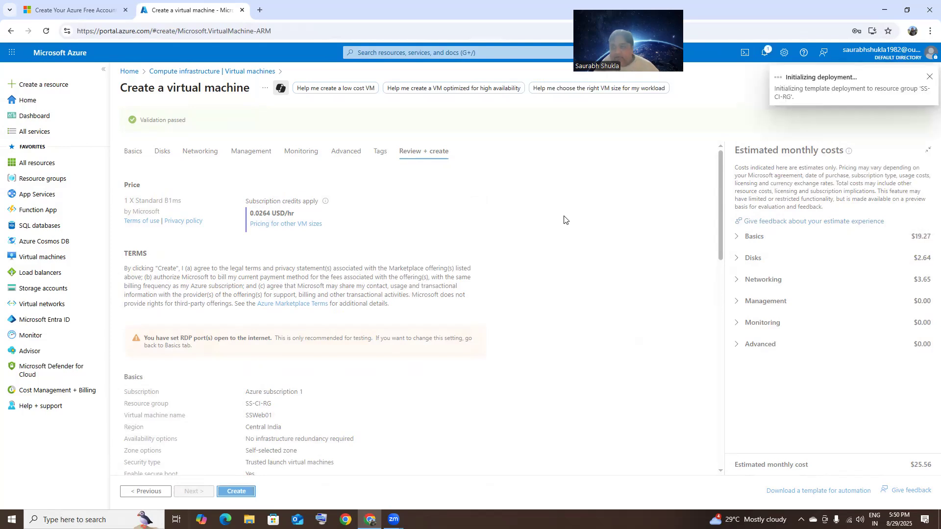
Step: Check the SSWeb01 deployment's progress in notifications, then bring up the Resource groups list
left_click(764, 53)
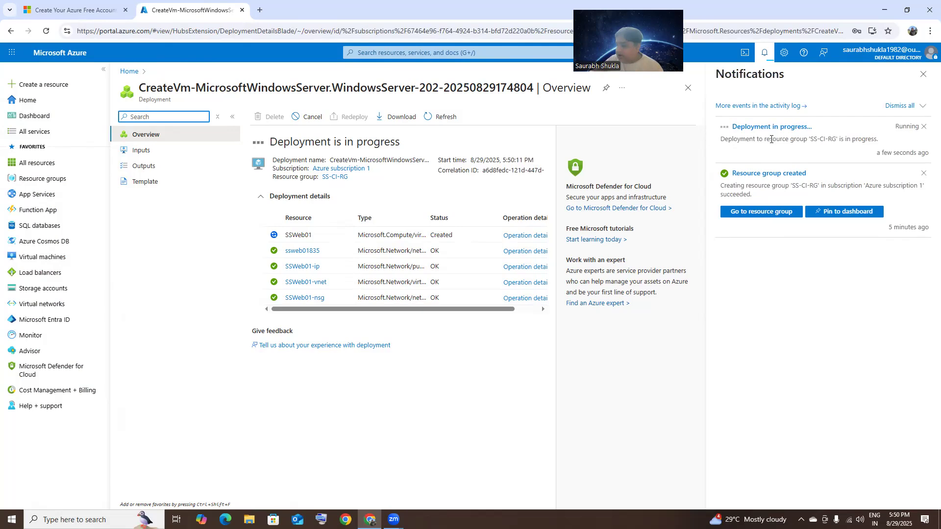
left_click(31, 181)
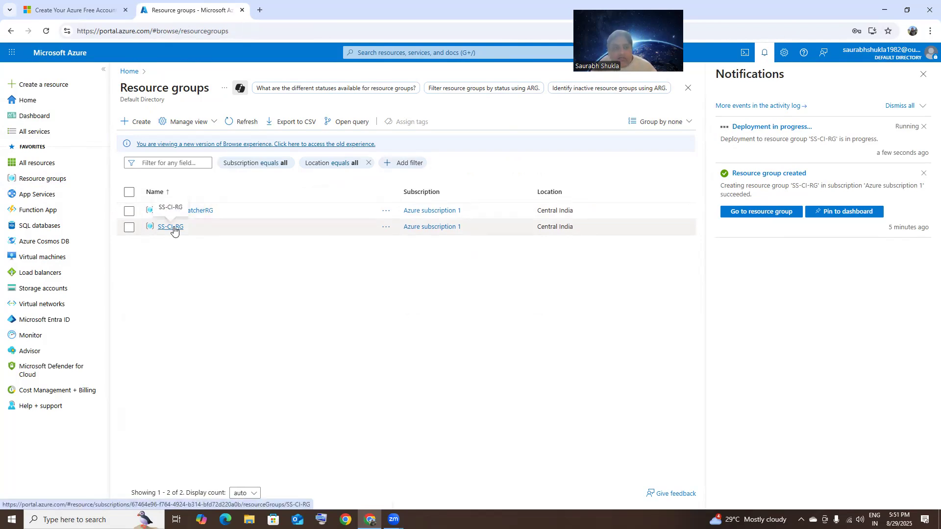
Step: Open SSWeb01 from SS-CI-RG and copy its public IP 74.225.145.140
left_click(173, 228)
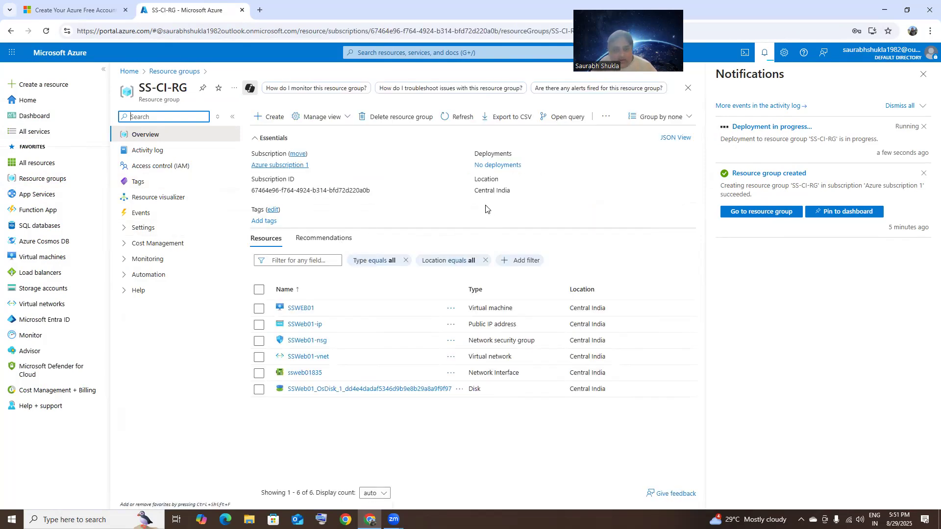
left_click(300, 308)
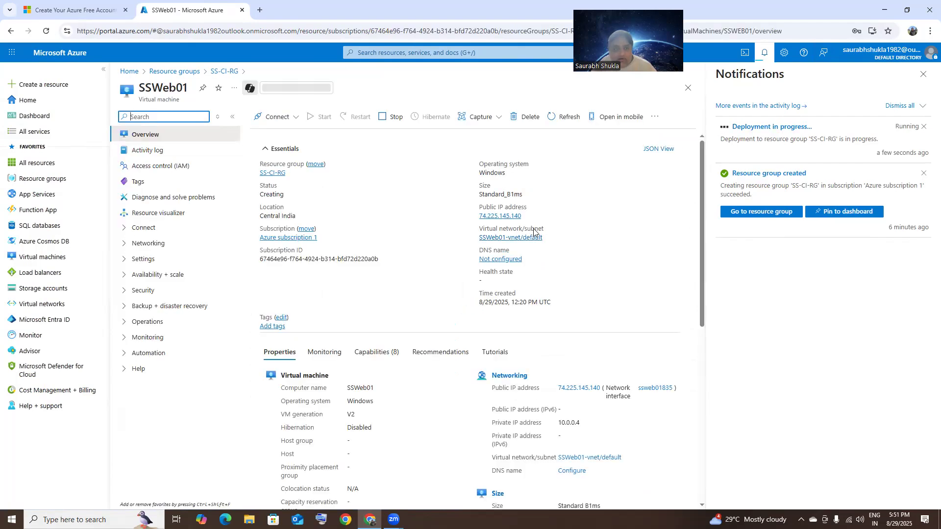
left_click(527, 216)
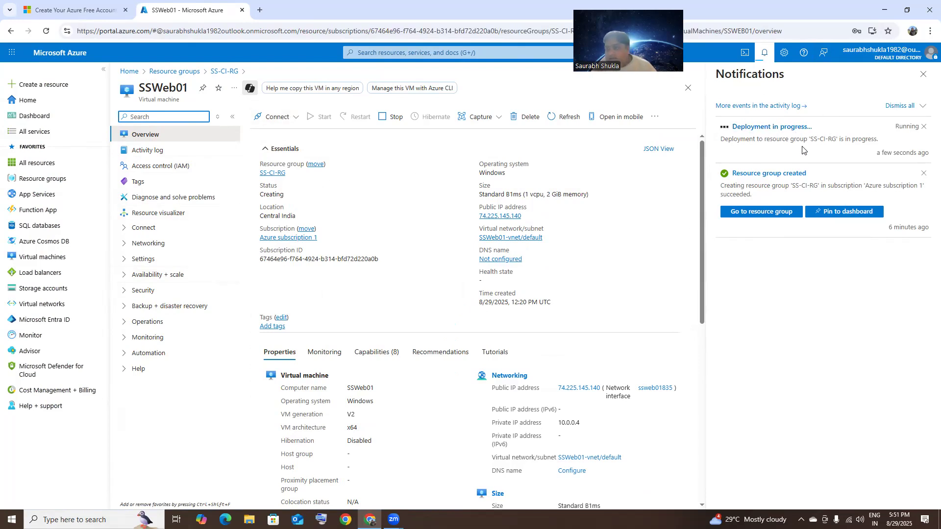
scroll(556, 252, "down", 7)
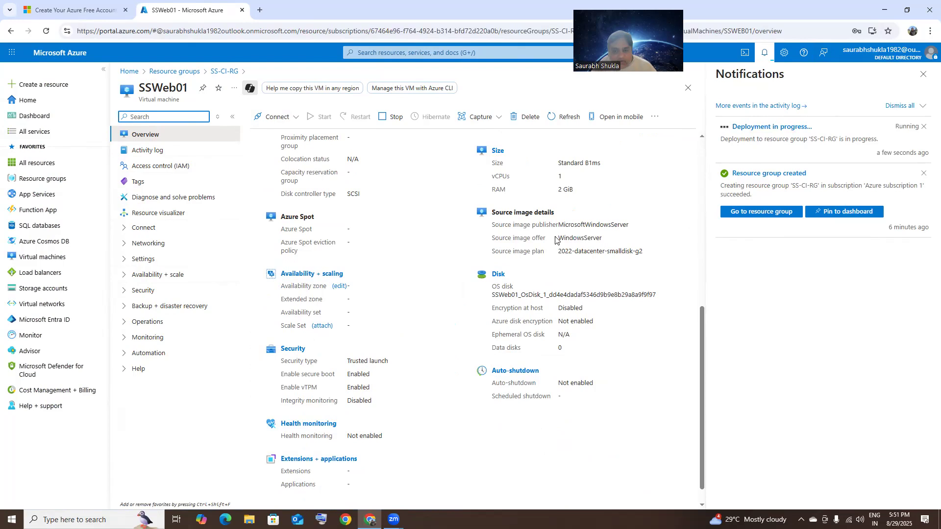
scroll(549, 225, "up", 5)
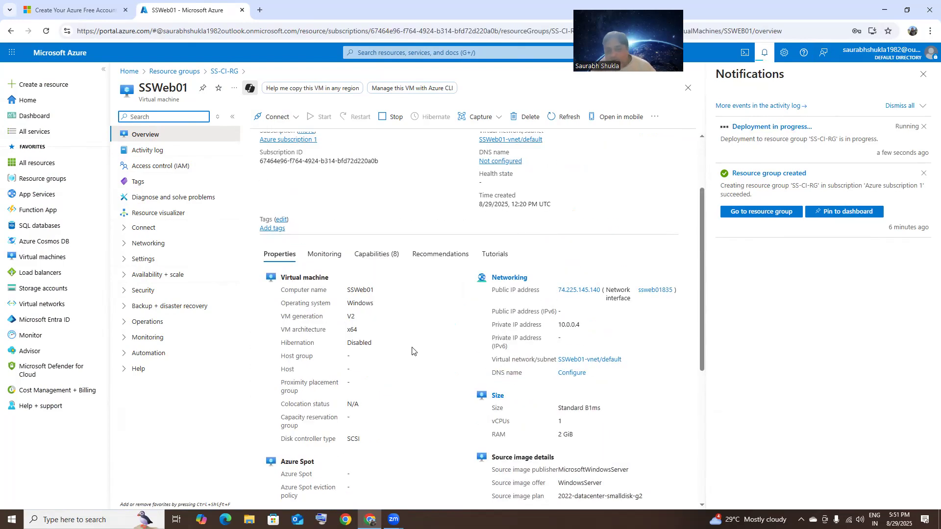
scroll(412, 351, "down", 5)
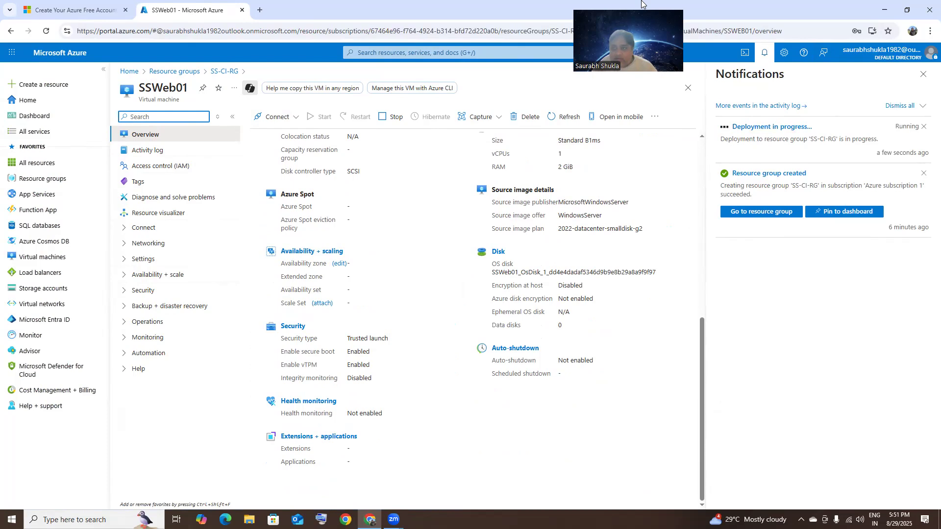
left_click_drag(642, 1, 796, 14)
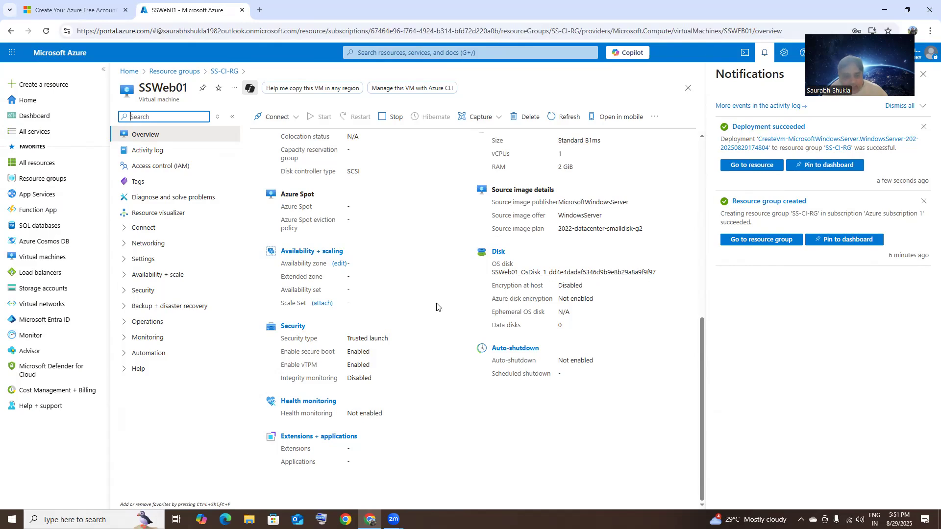
scroll(438, 306, "up", 15)
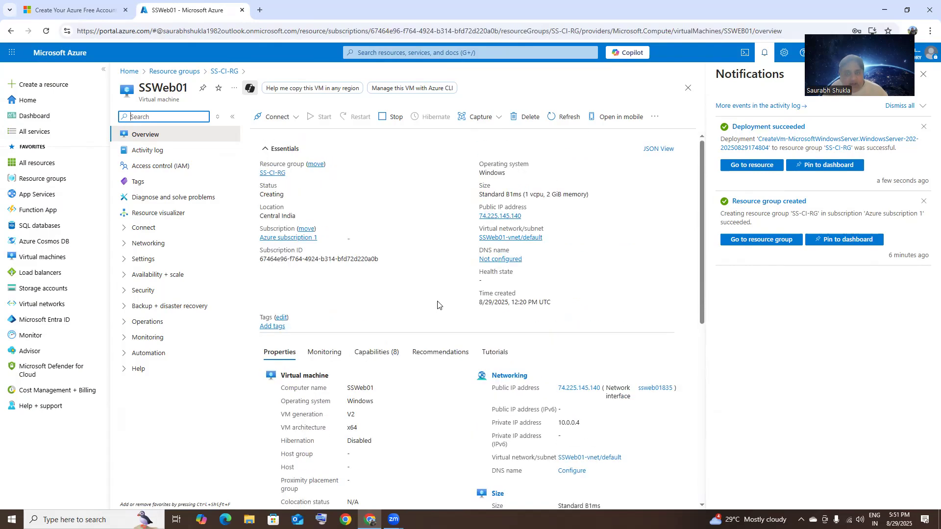
left_click(527, 216)
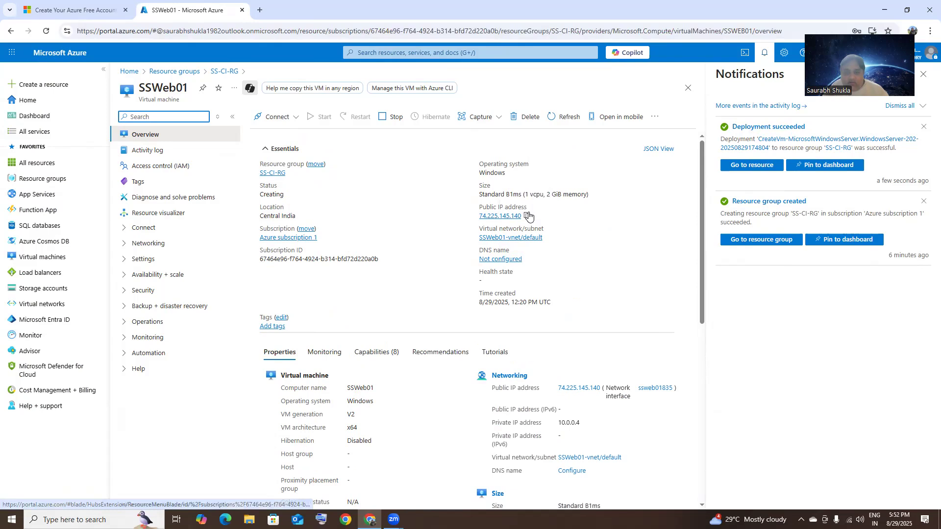
Step: Launch Remote Desktop Connection and connect to the pasted address 74.225.145.140
left_click(528, 217)
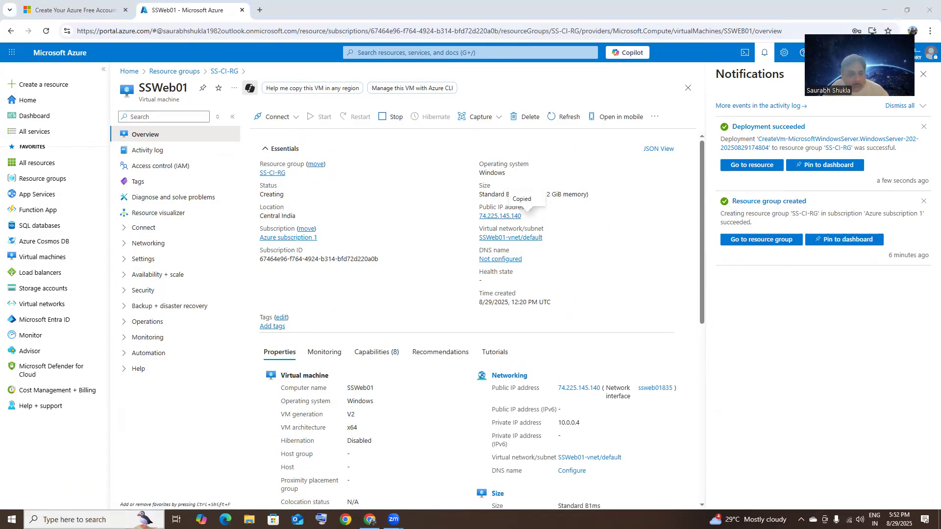
key("super+s")
type("ms")
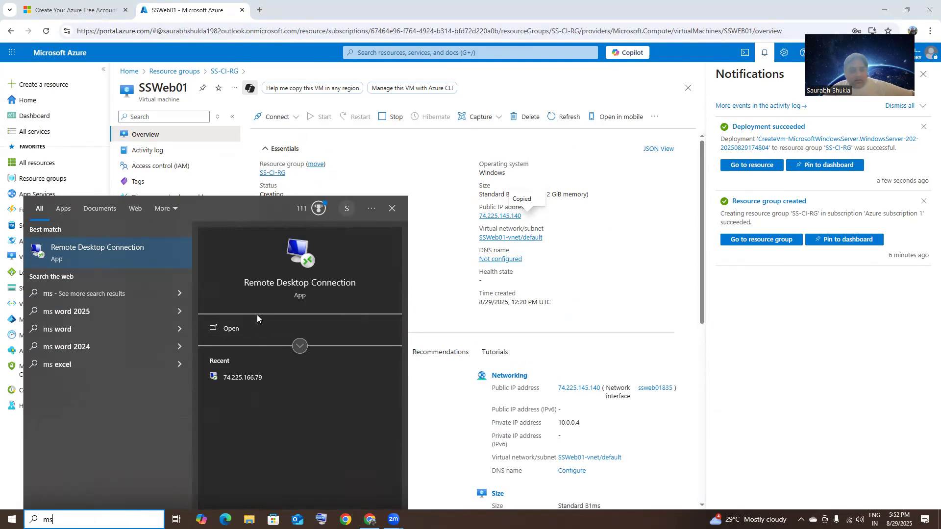
left_click(256, 328)
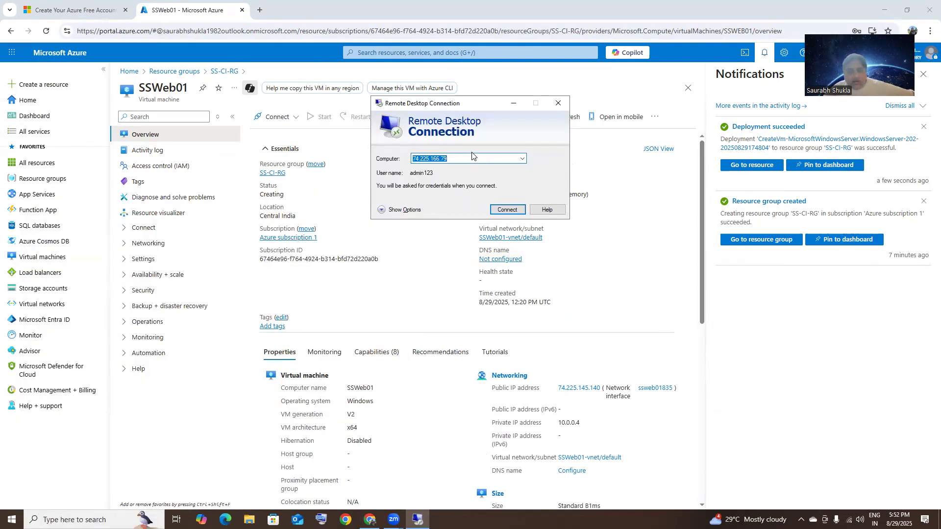
right_click(460, 157)
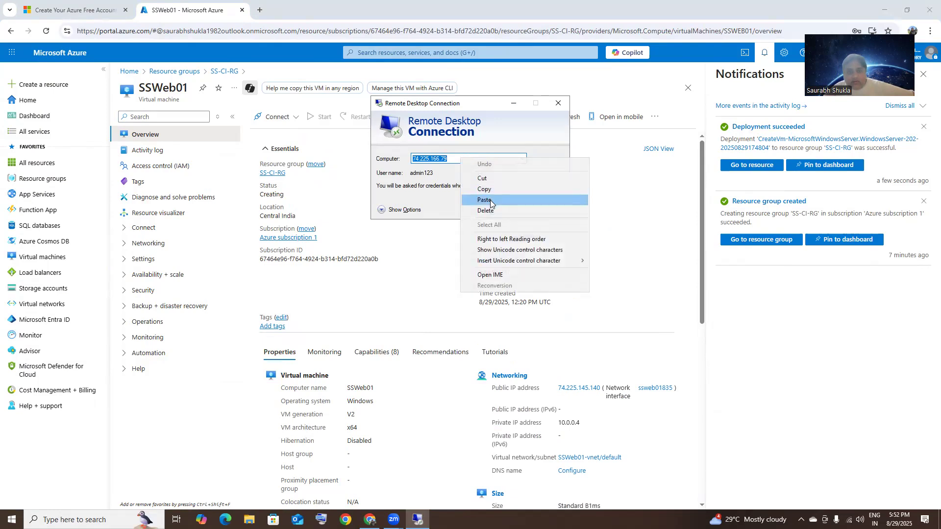
left_click(493, 202)
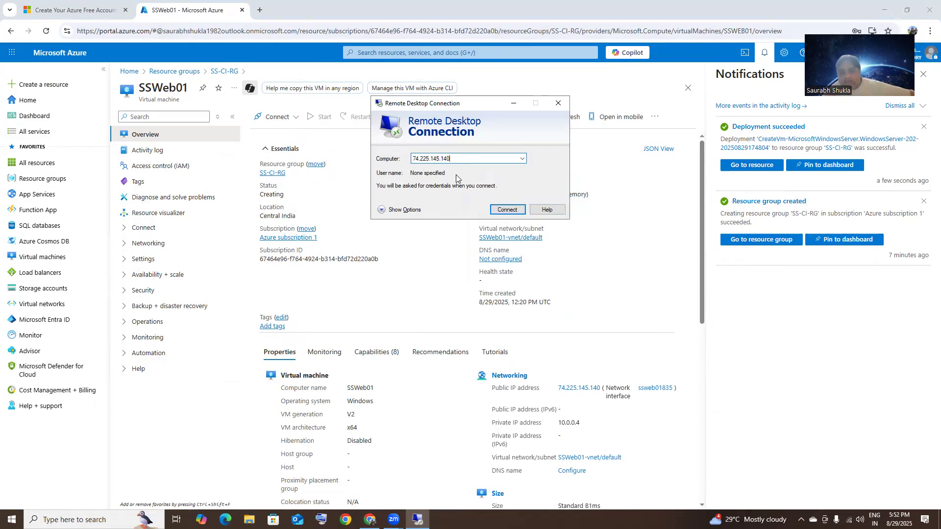
left_click(507, 210)
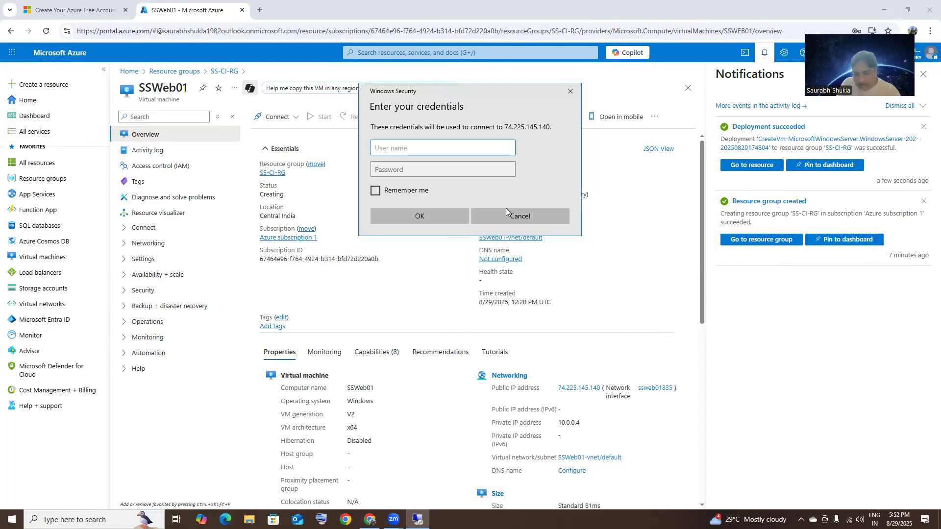
Step: Sign in with the VM's admin username and password, accept the certificate warning, then minimize the session
type("admin123")
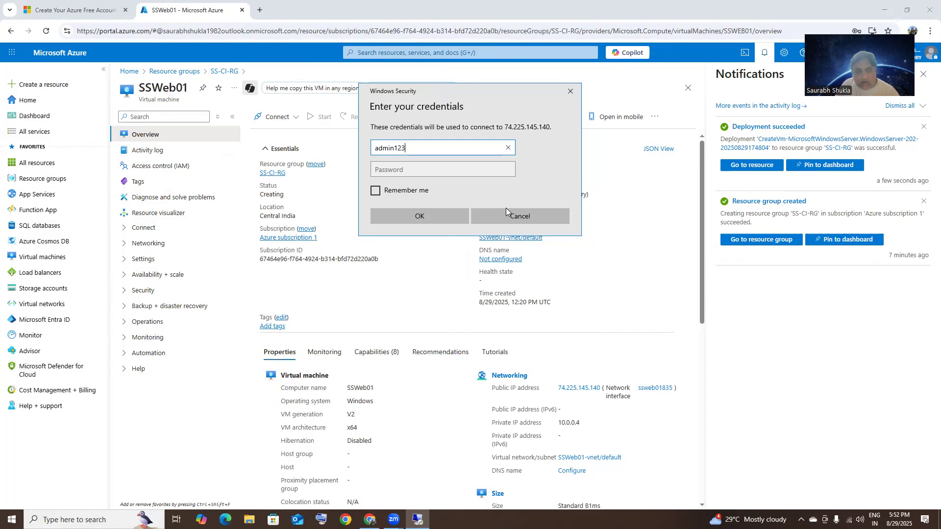
key("Tab")
type("Passw")
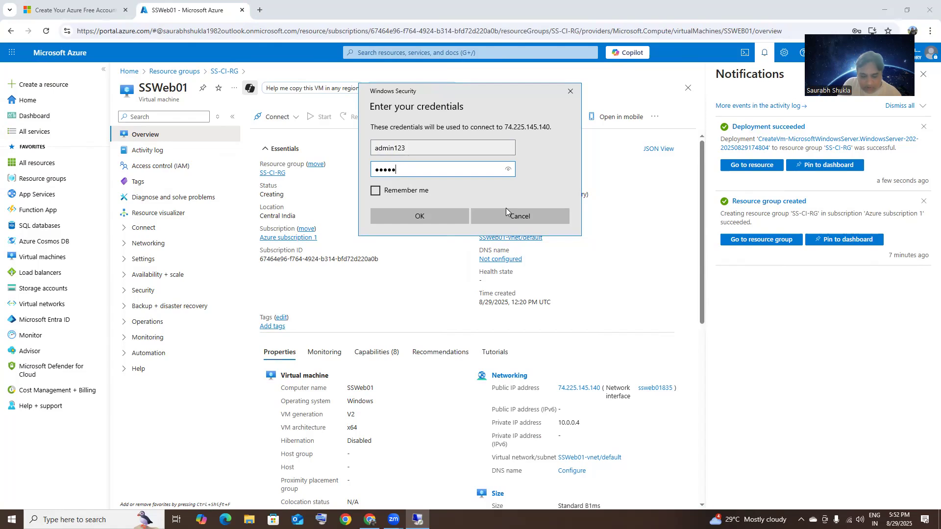
type("ord@123")
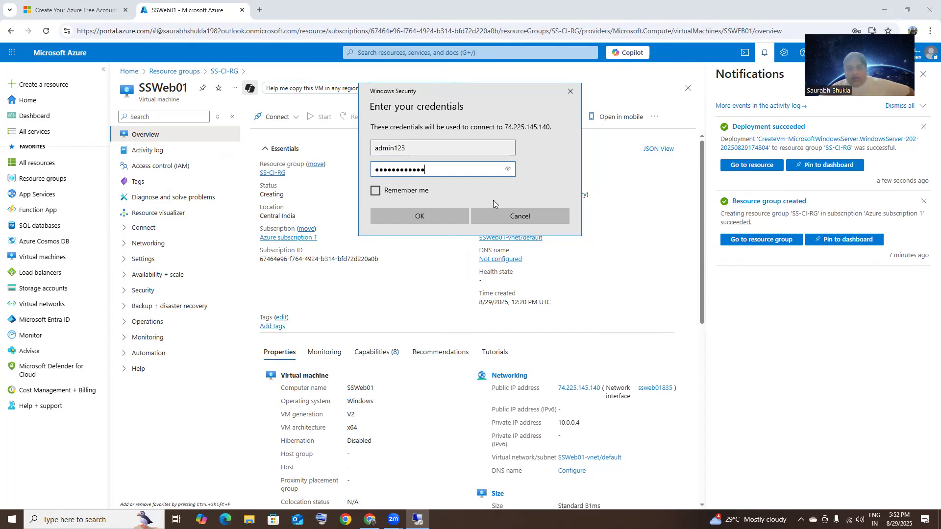
left_click(422, 216)
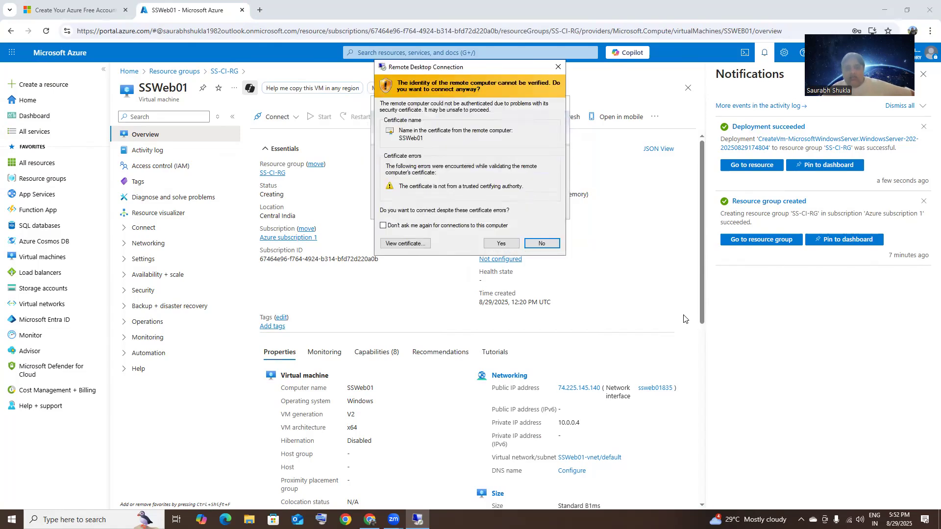
left_click(485, 246)
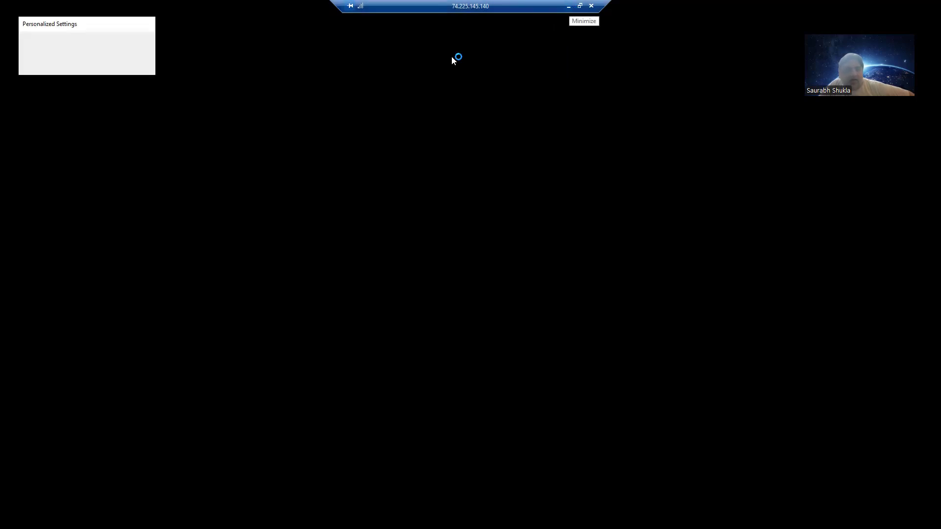
left_click(569, 9)
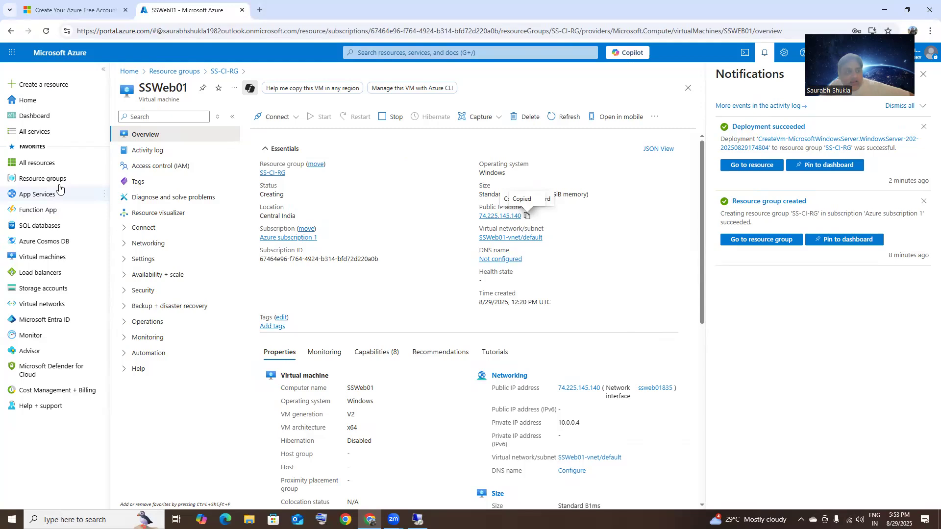
Step: Reopen SSWeb01's overview through Resource groups and SS-CI-RG to confirm it is Running
left_click(59, 180)
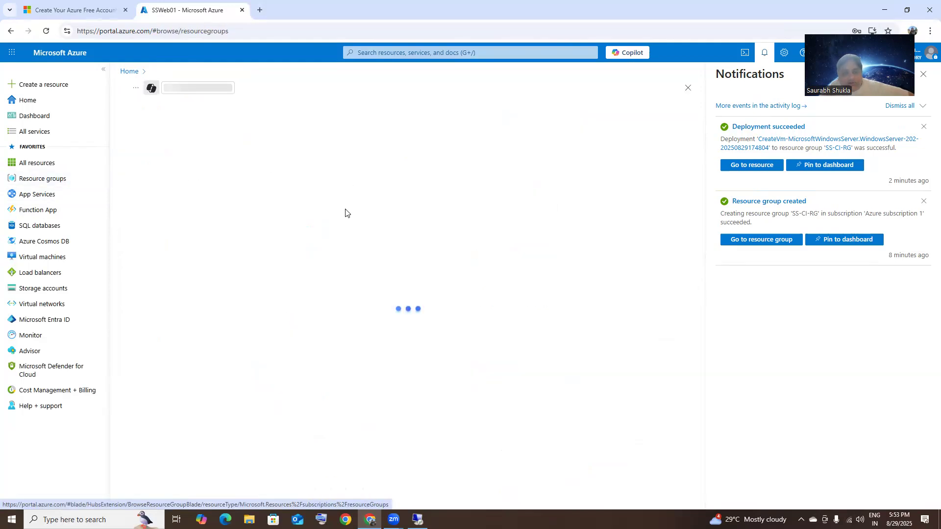
left_click(172, 227)
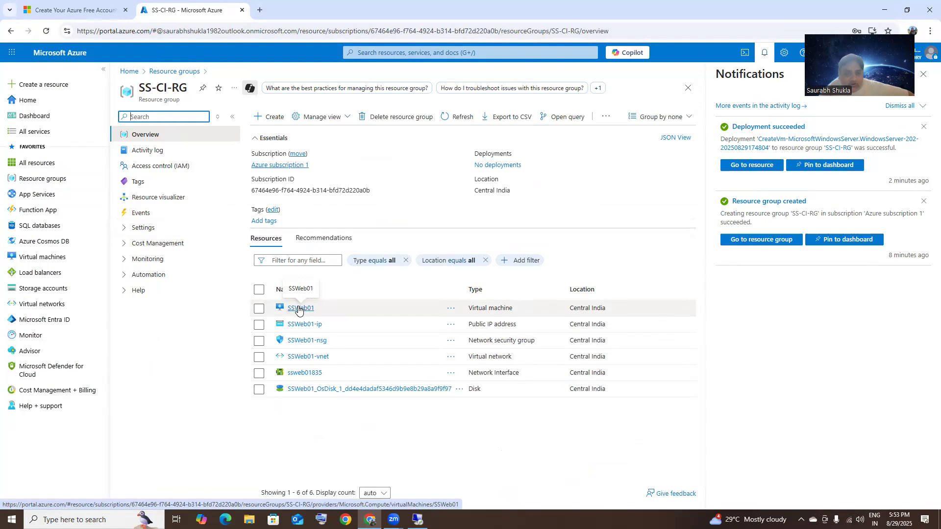
left_click(300, 309)
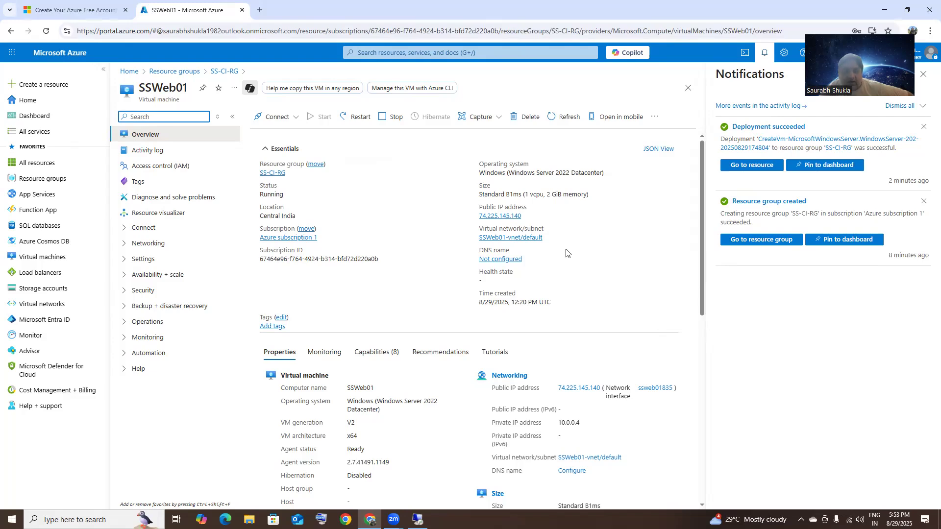
Step: Return to the remote desktop of 74.225.145.140 and disconnect the session
key("alt+Tab")
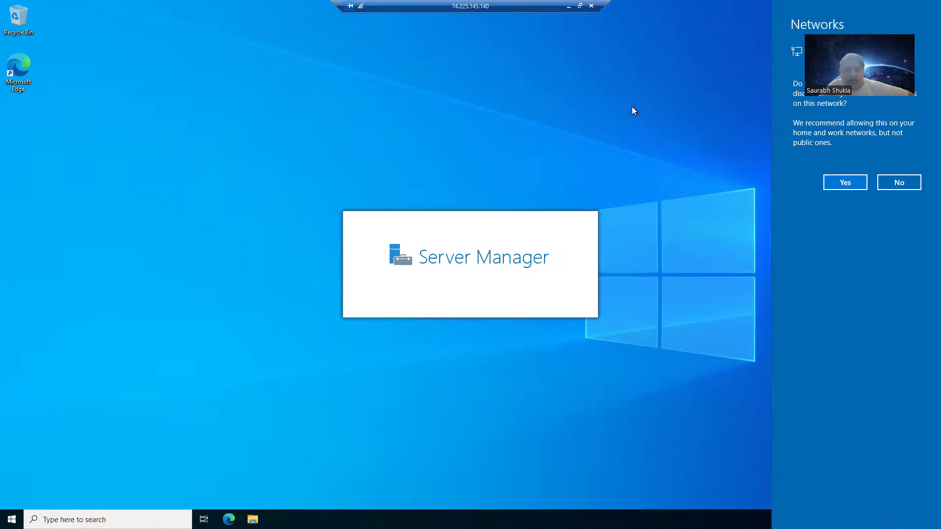
left_click(590, 6)
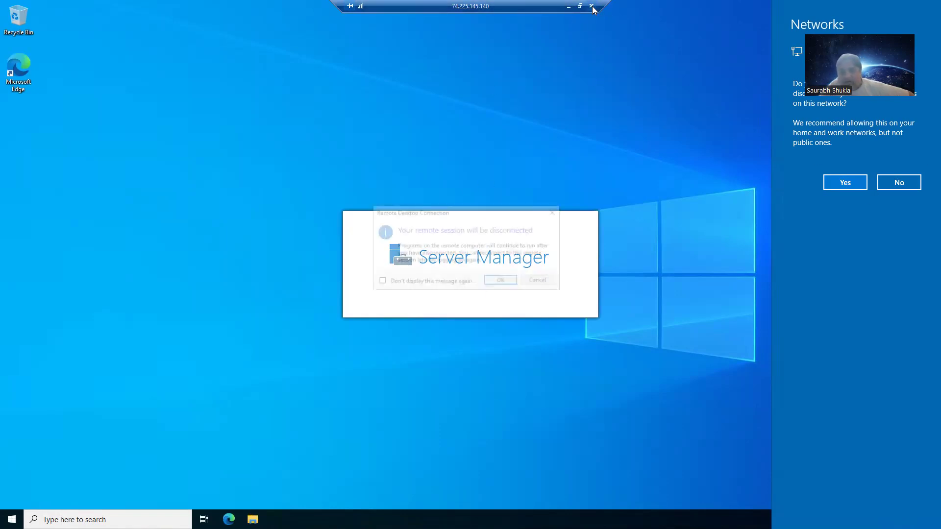
left_click(502, 281)
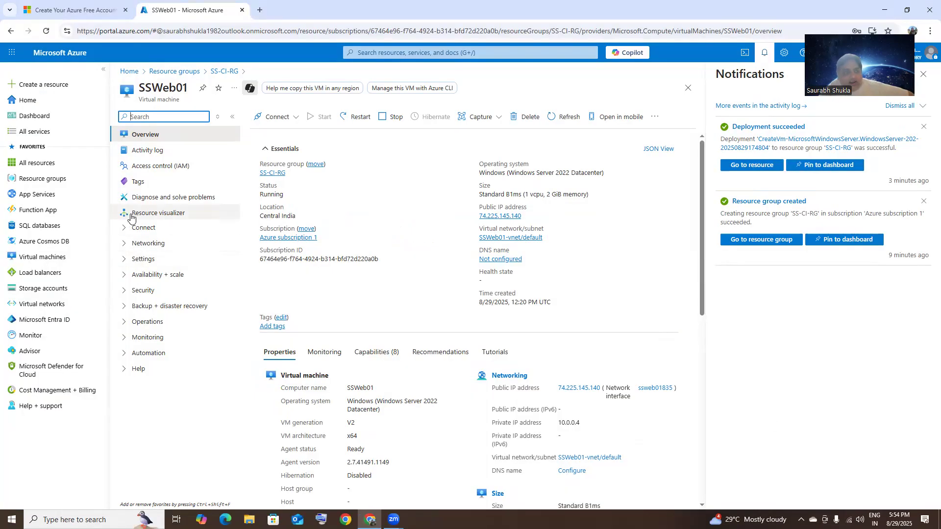
Step: Select SS-CI-RG in Resource groups and open its overview with six resources
left_click(41, 181)
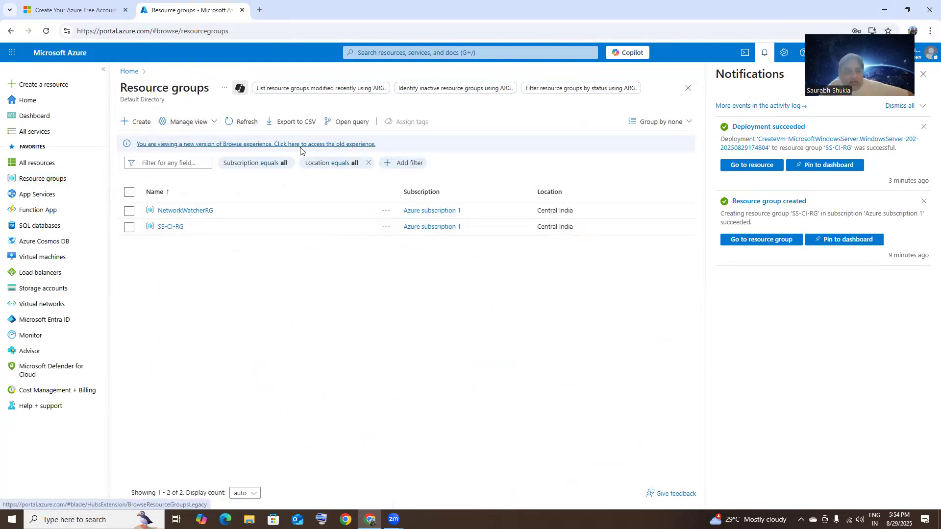
left_click(129, 228)
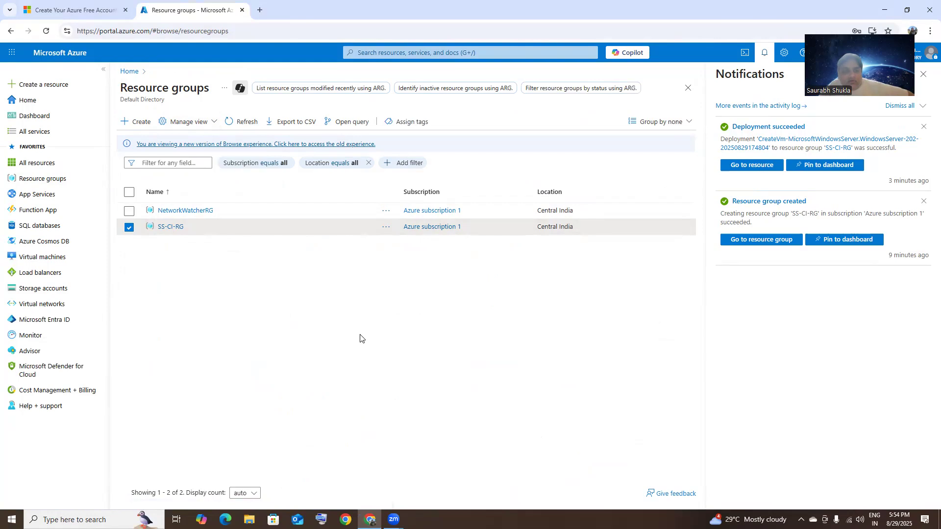
left_click(174, 226)
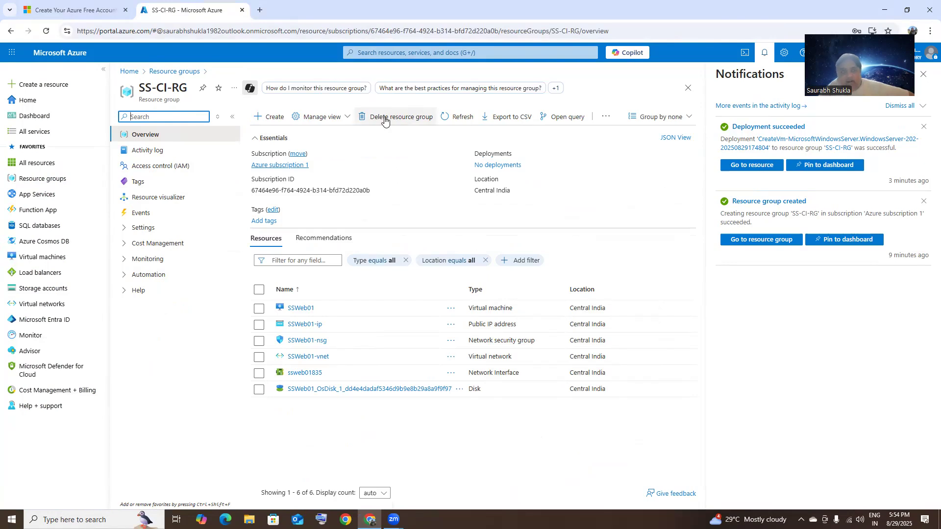
Step: Delete SS-CI-RG by confirming its pasted name, then return to the Resource groups list
left_click(385, 117)
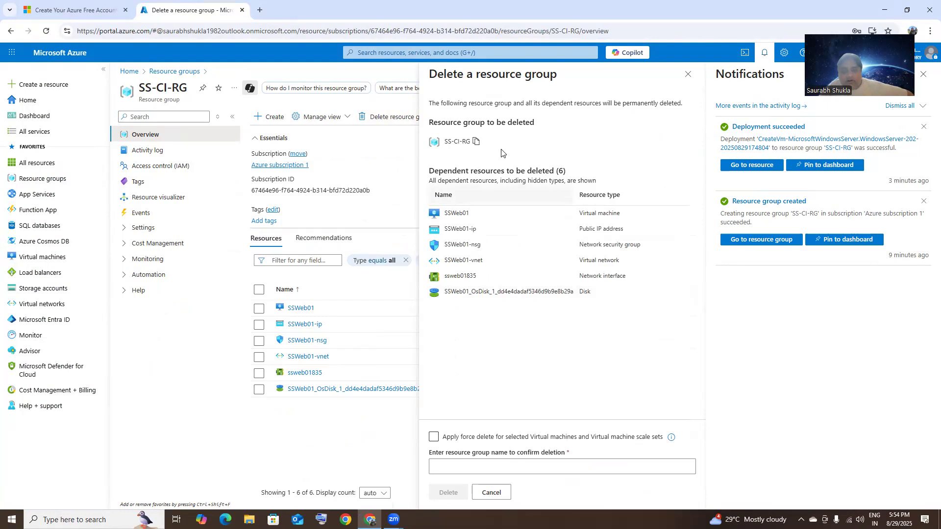
left_click(477, 142)
left_click(496, 467)
right_click(496, 467)
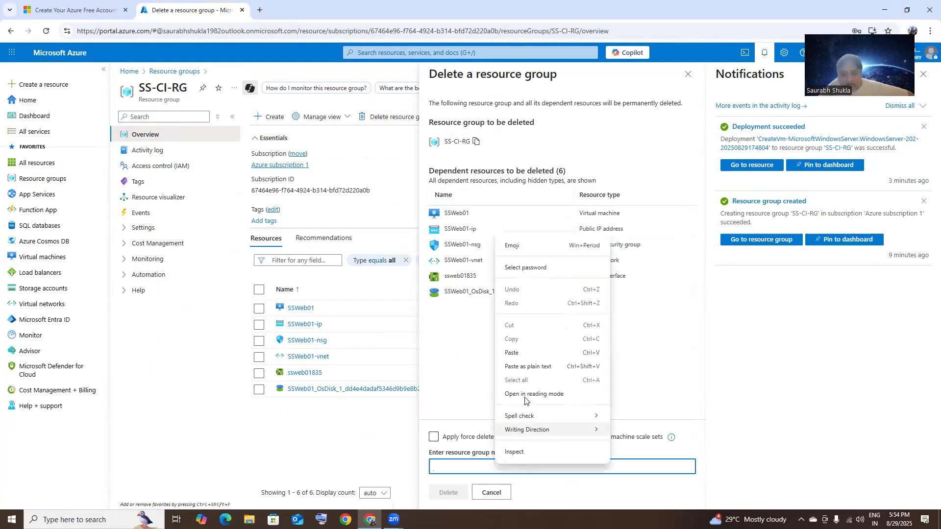
left_click(520, 354)
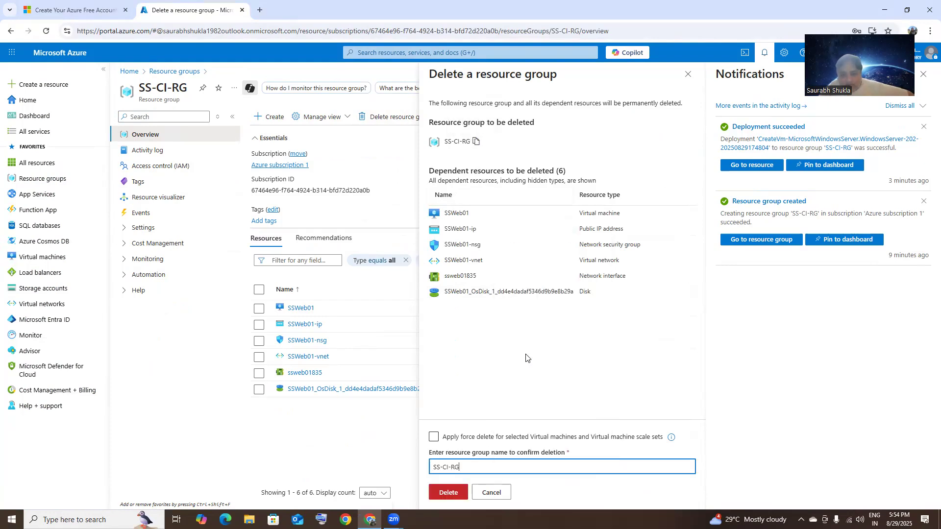
left_click(449, 493)
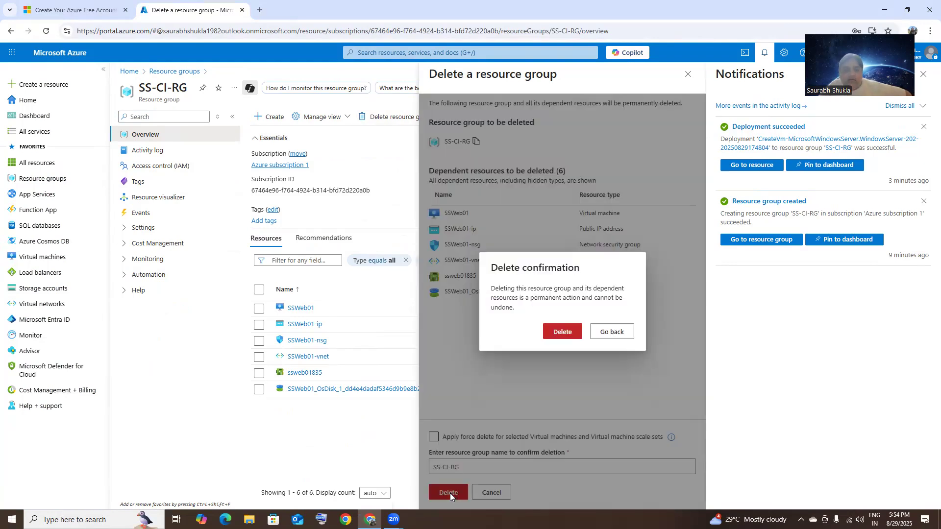
left_click(568, 337)
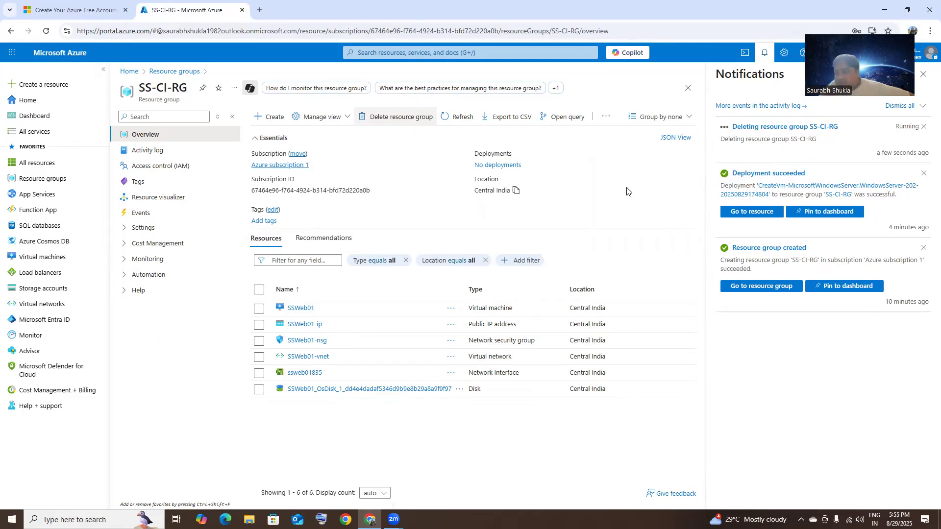
left_click(53, 180)
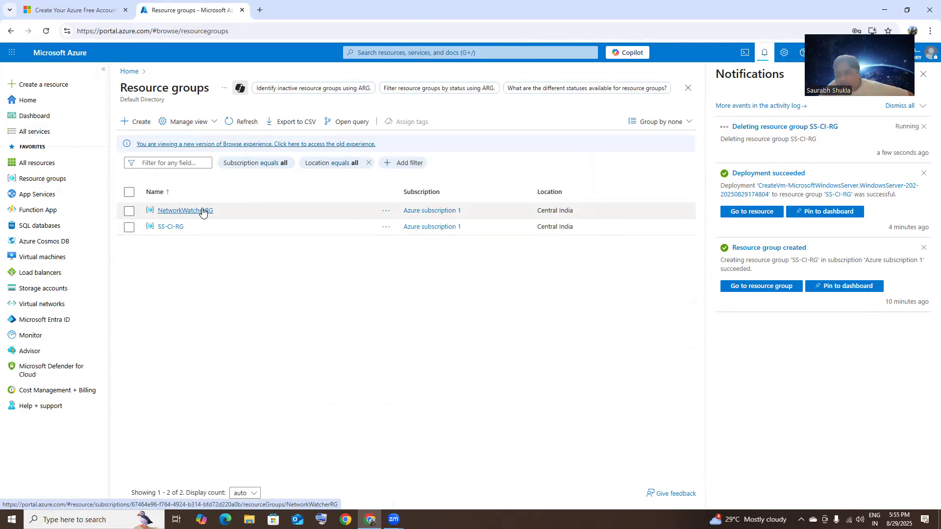
Step: Open a new Chrome tab and put the cursor in the Google search box
left_click(257, 13)
left_click(344, 202)
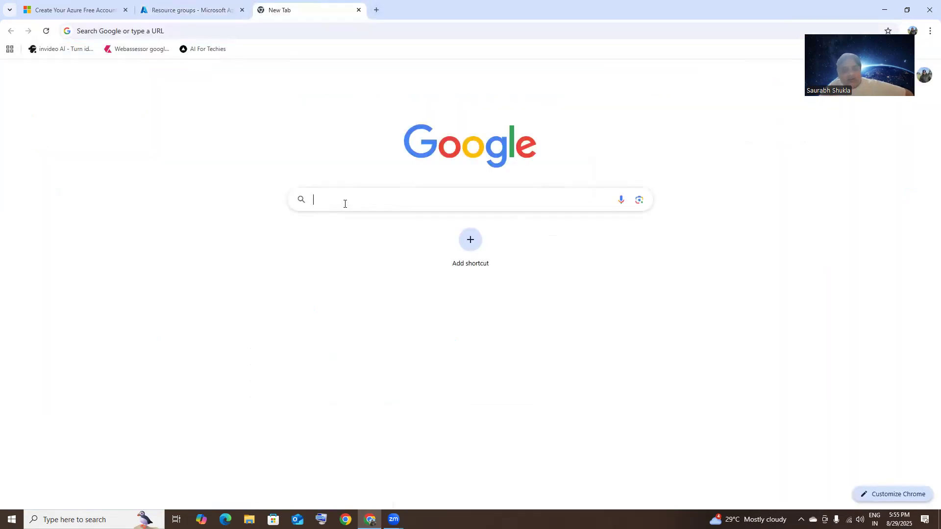
Step: Search 'network watcher', open Microsoft Learn's 'What is Azure Network Watcher?', then return to Azure
type("netw")
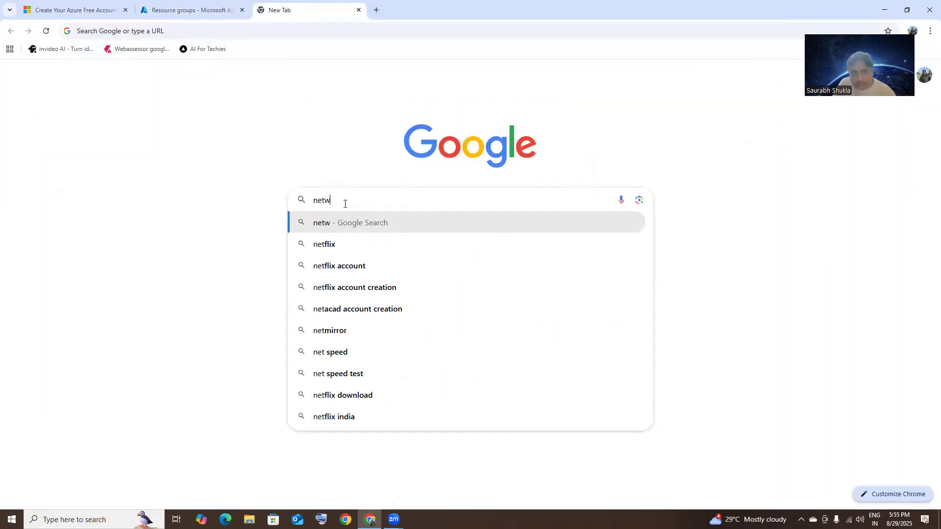
type("ork watcher")
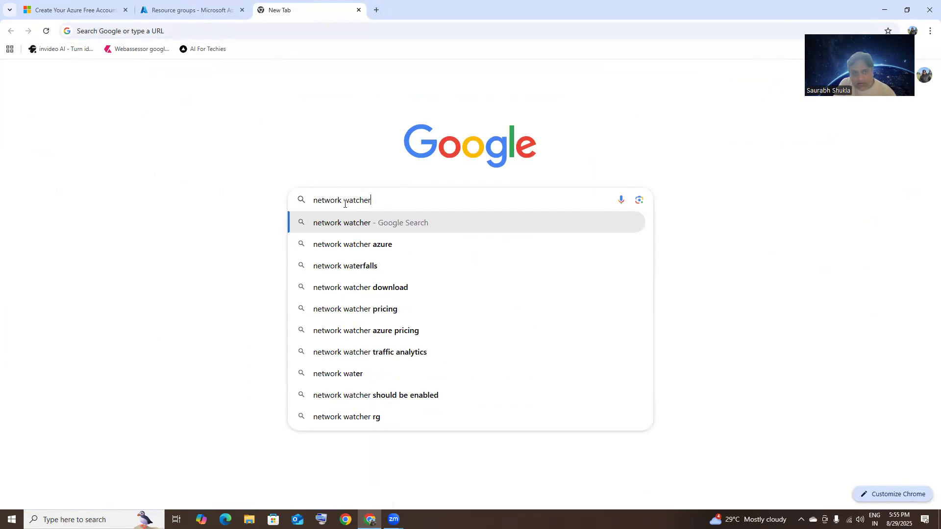
left_click(372, 246)
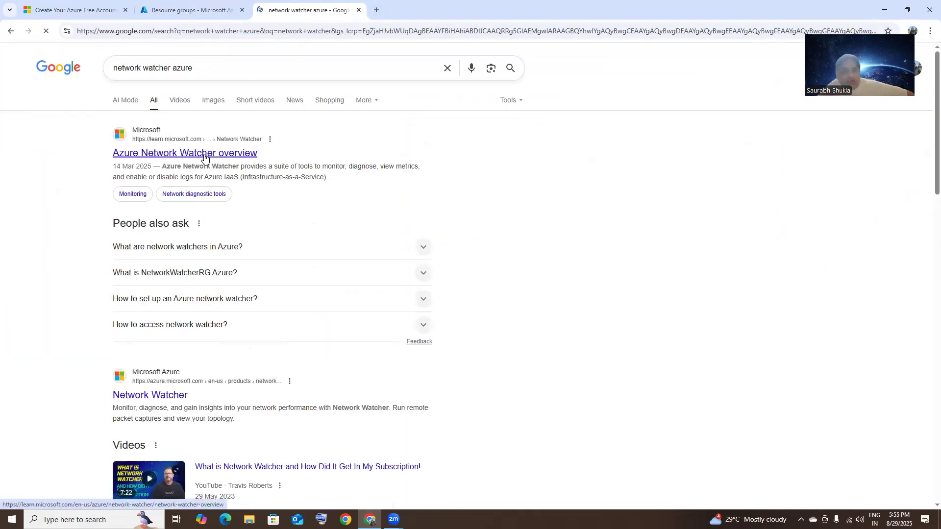
left_click(205, 154)
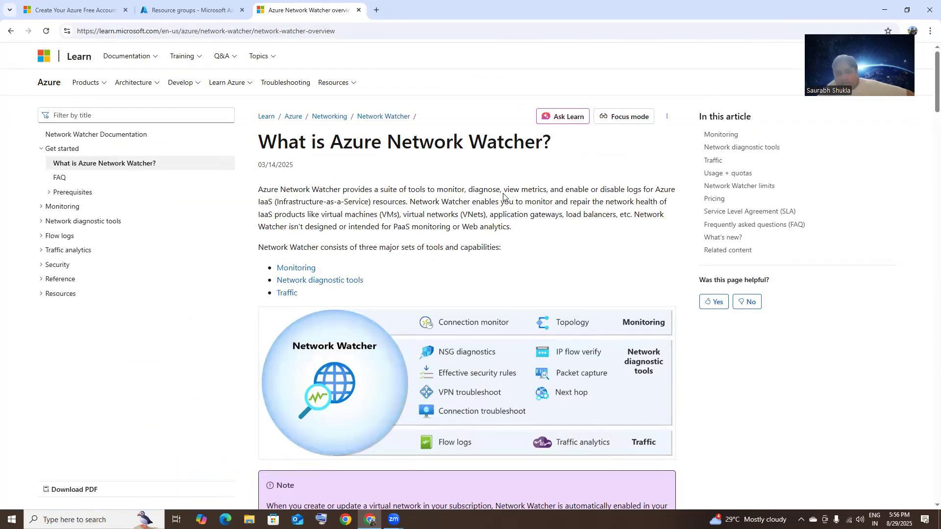
left_click(186, 10)
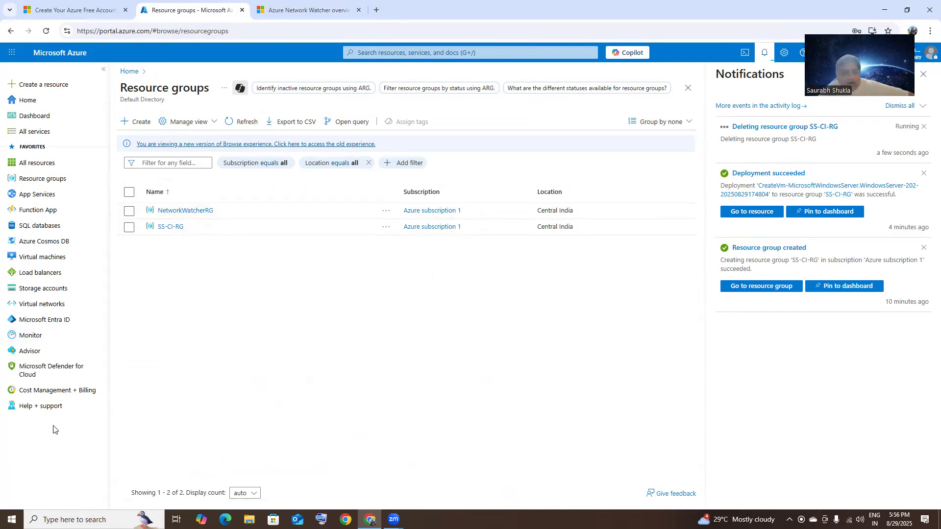
Step: Check the SS-CI-RG resource group, then open the NetworkWatcherRG overview from the Resource groups list
mouse_move(65, 395)
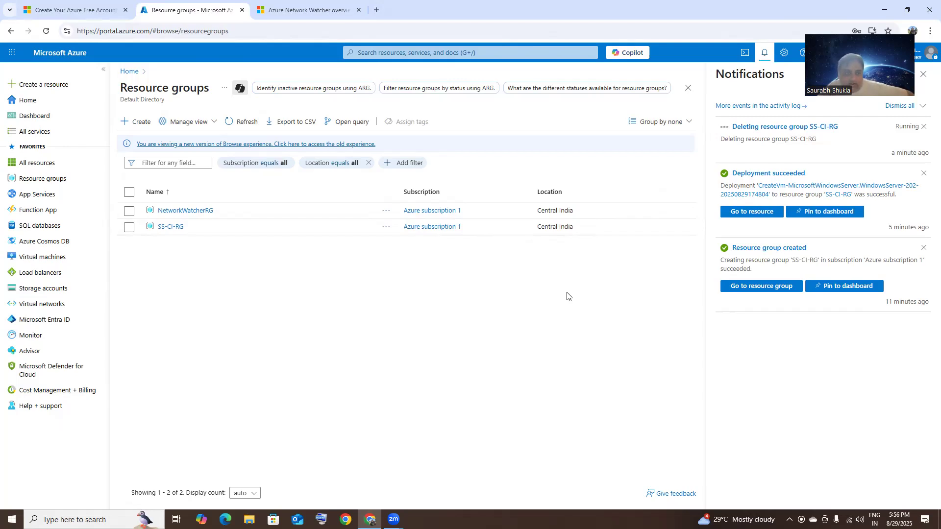
left_click(171, 227)
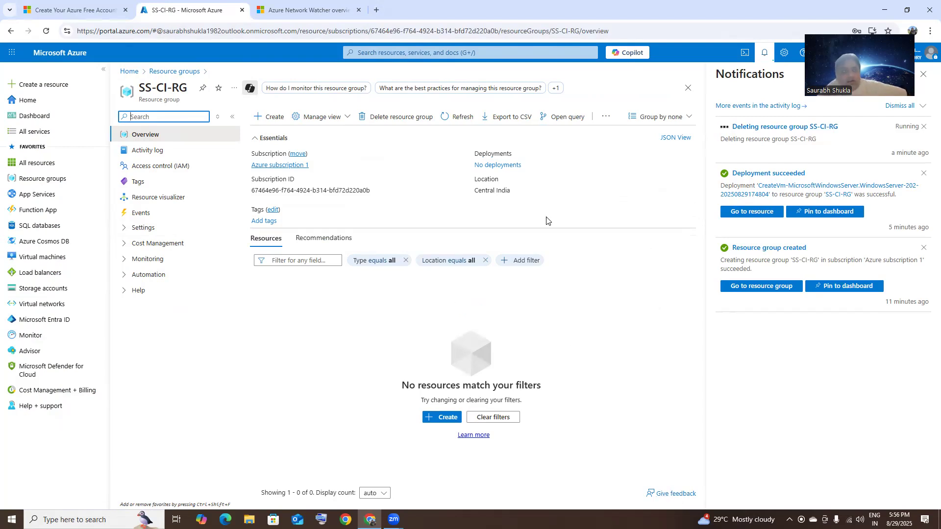
left_click(176, 72)
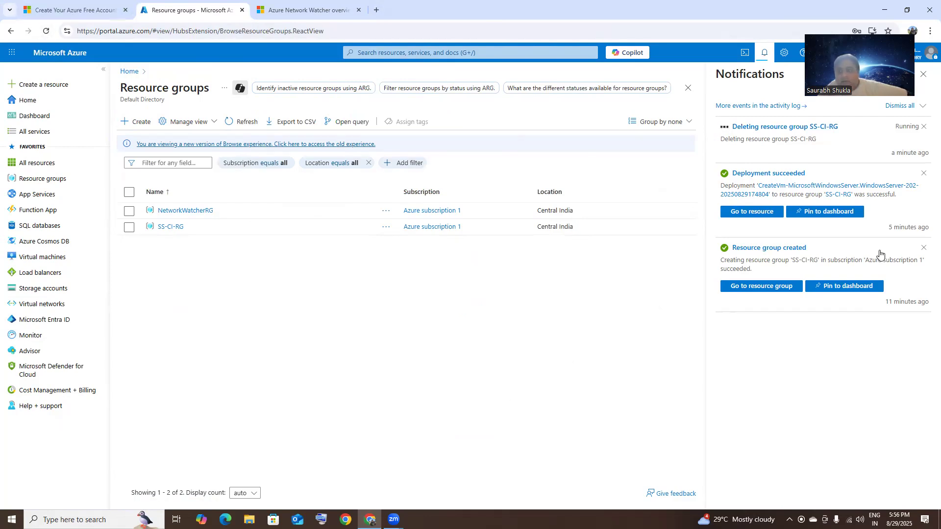
left_click(200, 213)
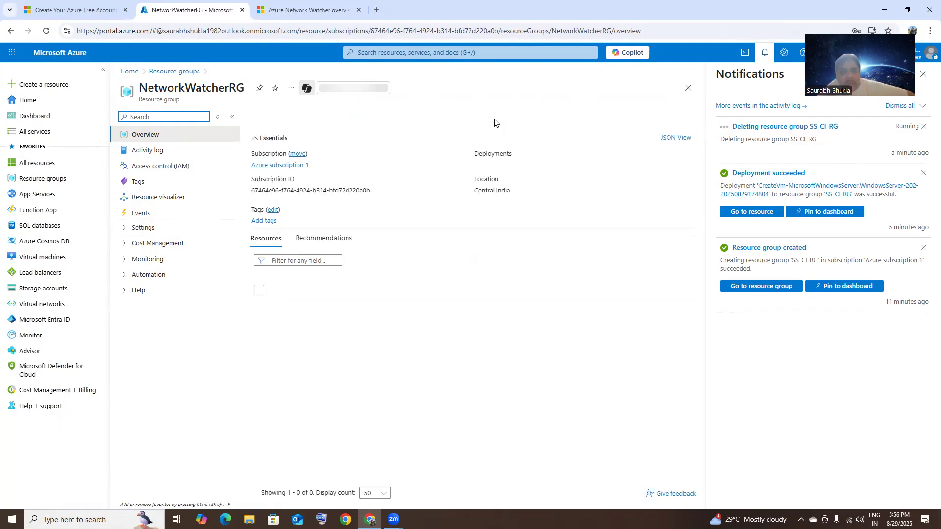
Step: Delete the NetworkWatcherRG resource group by confirming its name, then return to the Resource groups list
left_click(400, 120)
left_click(506, 141)
left_click(506, 141)
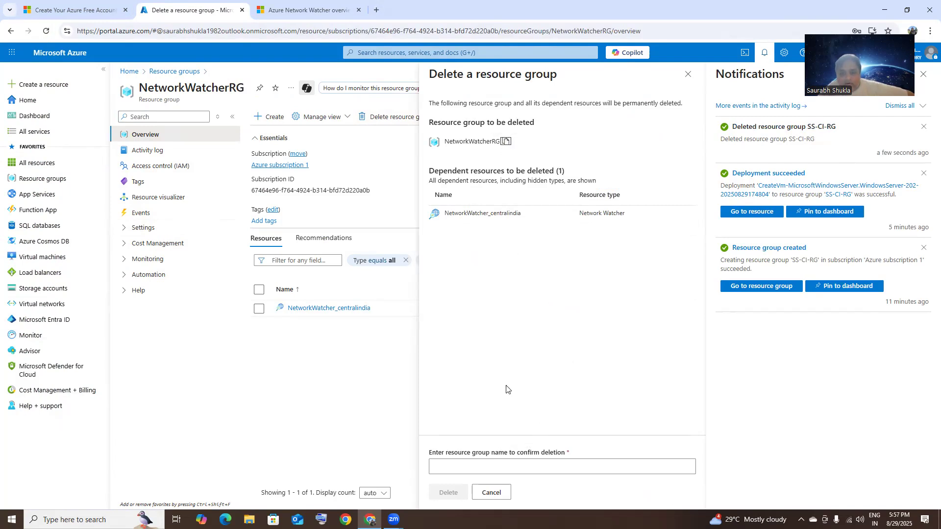
left_click(483, 467)
right_click(483, 466)
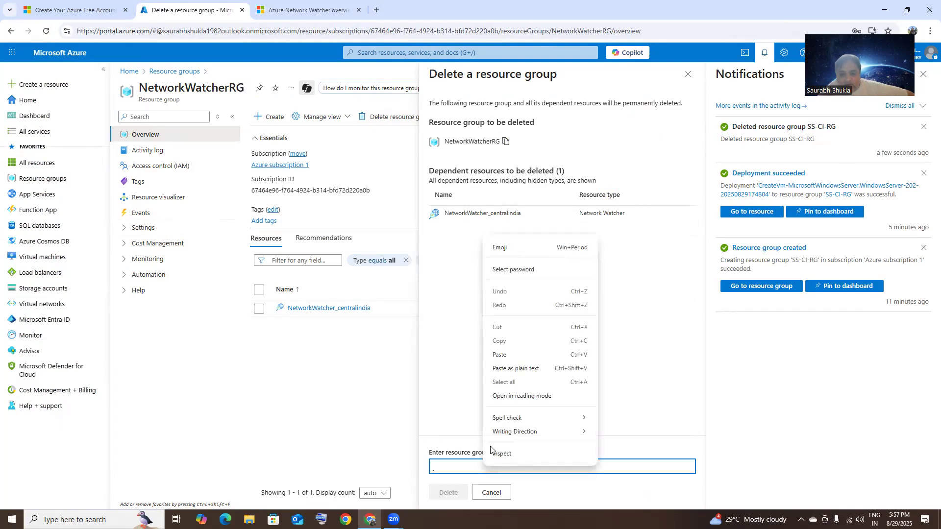
left_click(532, 354)
left_click(448, 493)
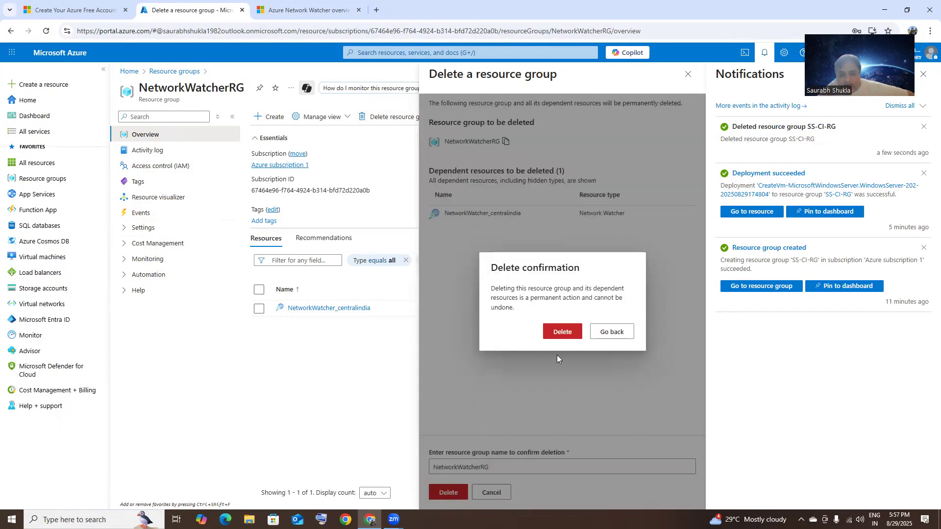
left_click(568, 333)
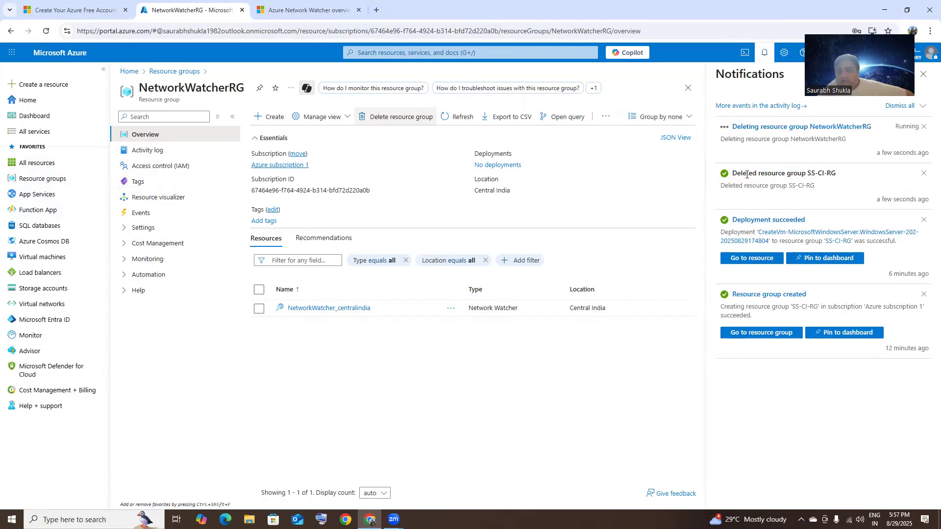
left_click(42, 179)
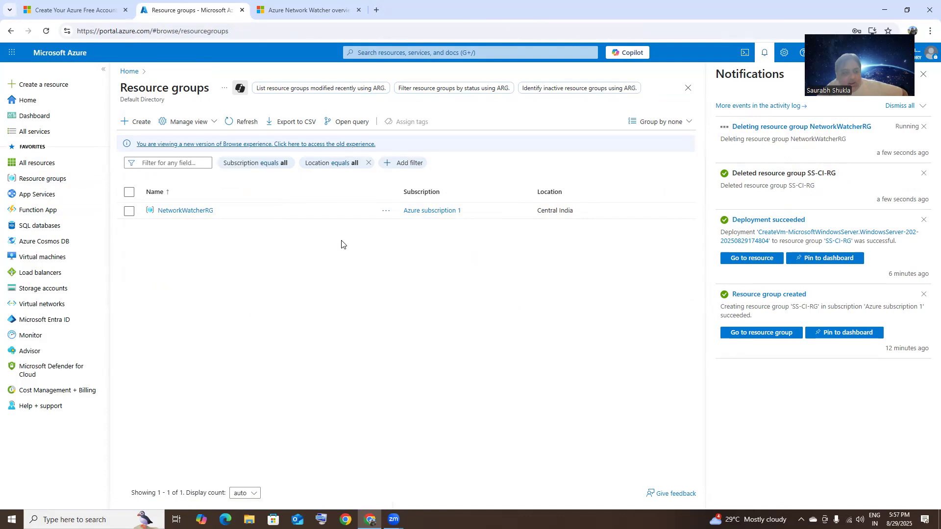
left_click(84, 395)
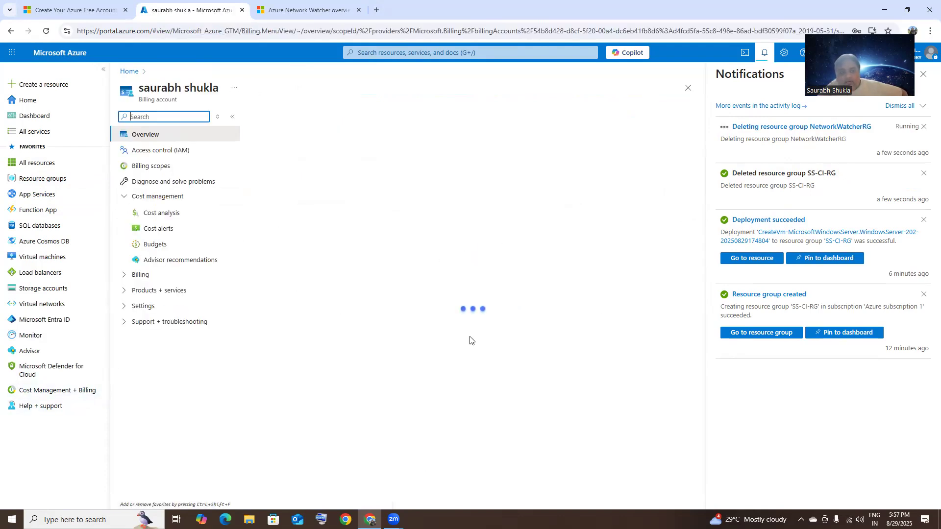
scroll(470, 340, "down", 5)
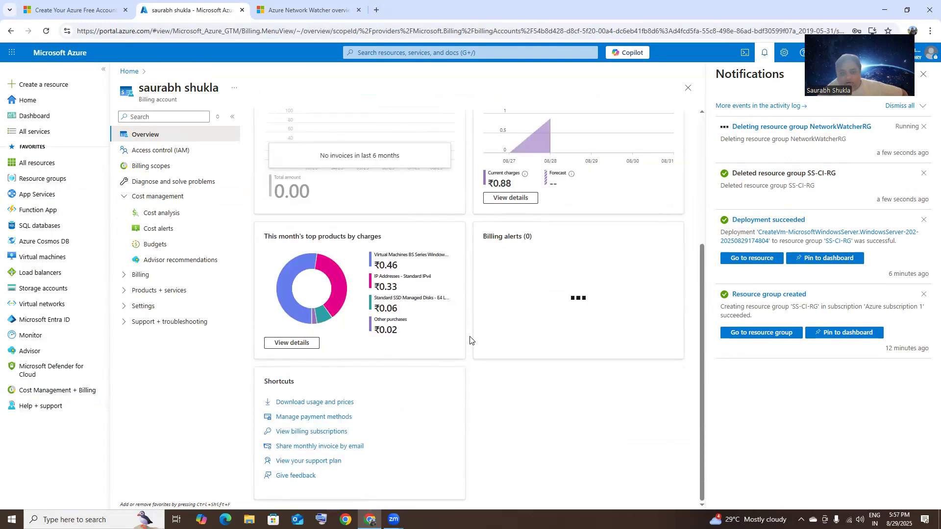
scroll(469, 340, "up", 5)
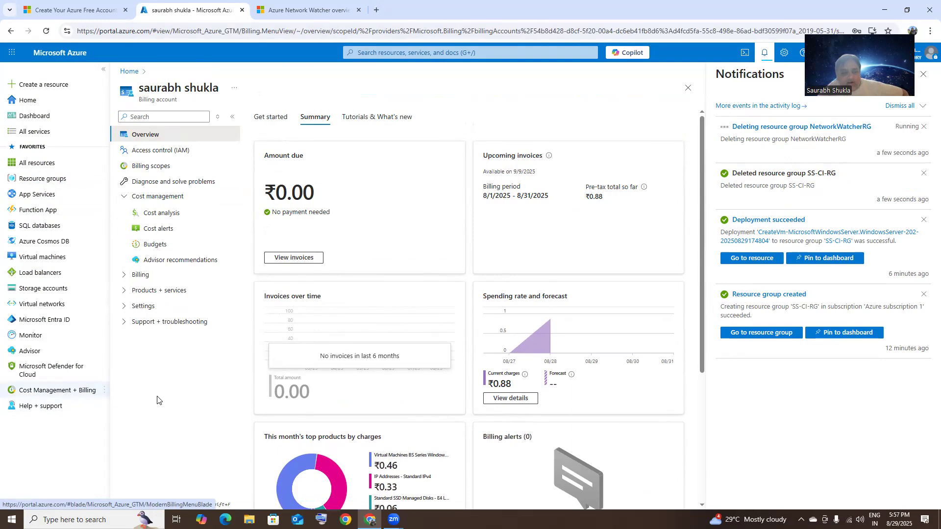
left_click(52, 178)
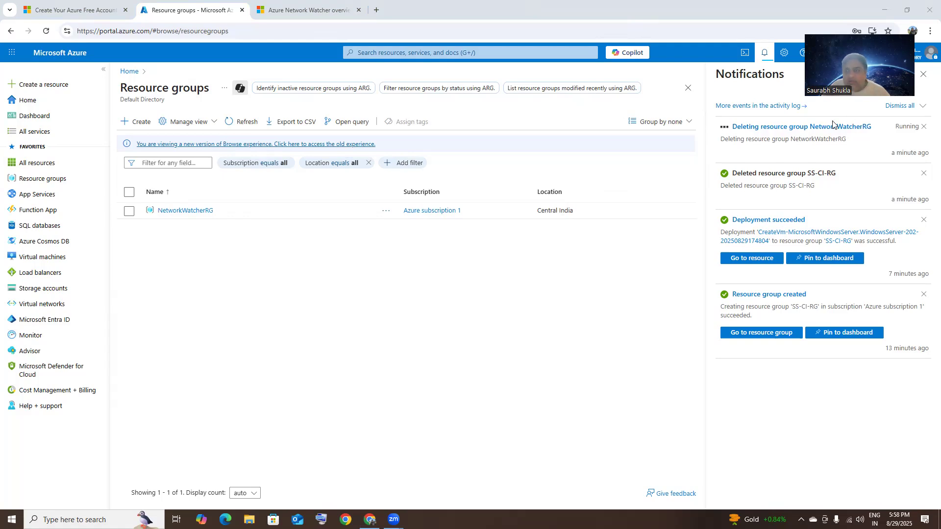
Step: Refresh Resource groups and verify the 'No resource groups to display' message appears
left_click(46, 181)
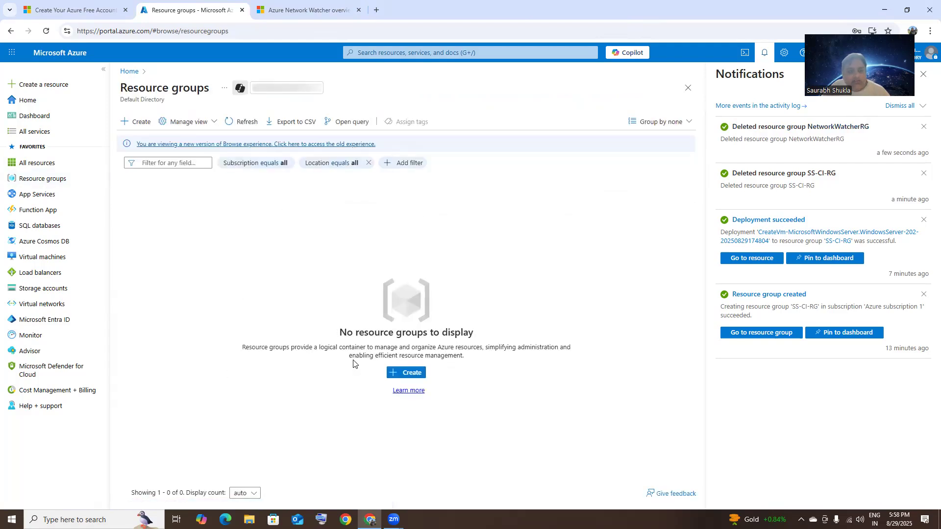
left_click_drag(341, 331, 522, 382)
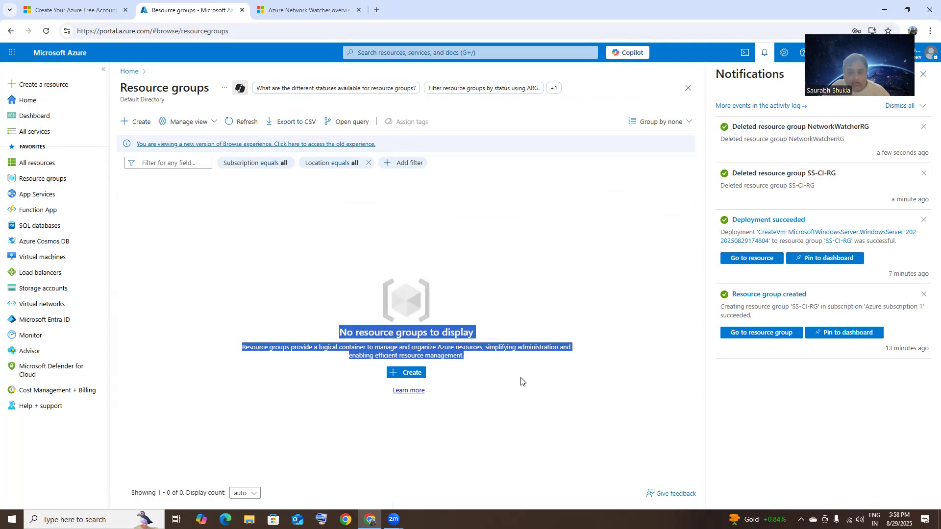
left_click(520, 379)
left_click_drag(340, 329, 476, 358)
left_click(477, 360)
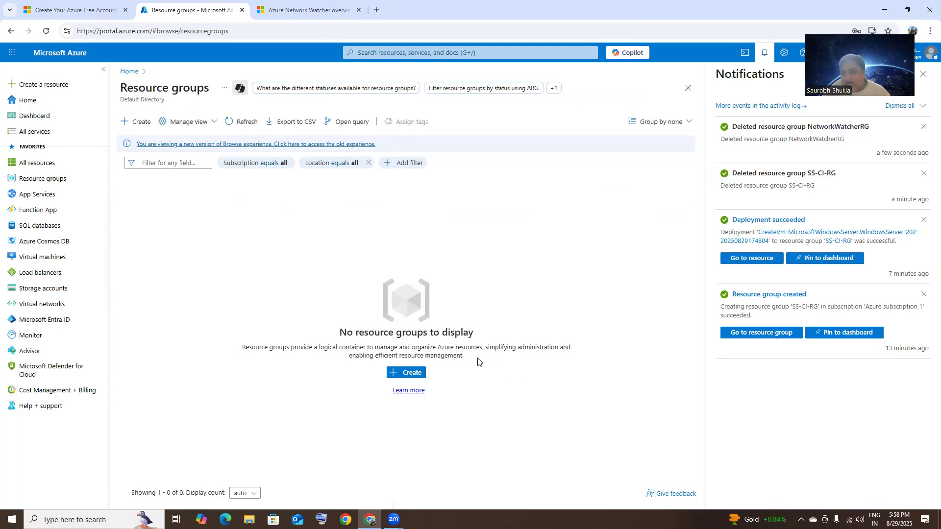